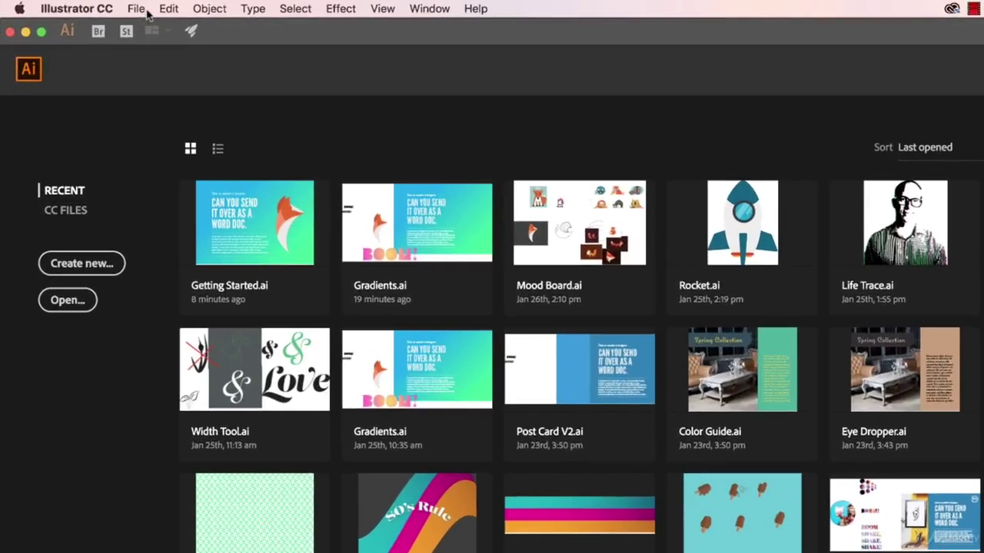
Open Getting Started.ai from the Exercise Files folder.
left_click(108, 8)
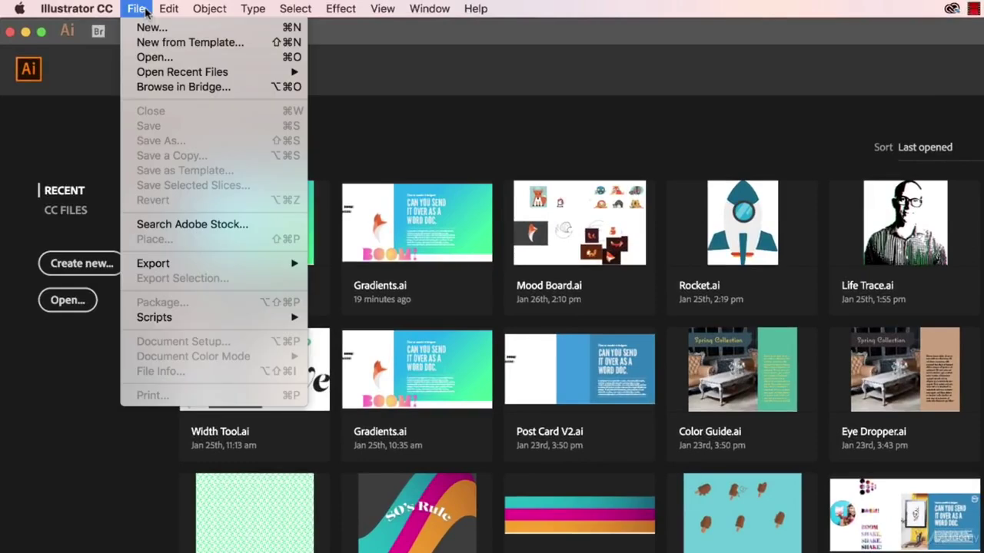
left_click(154, 57)
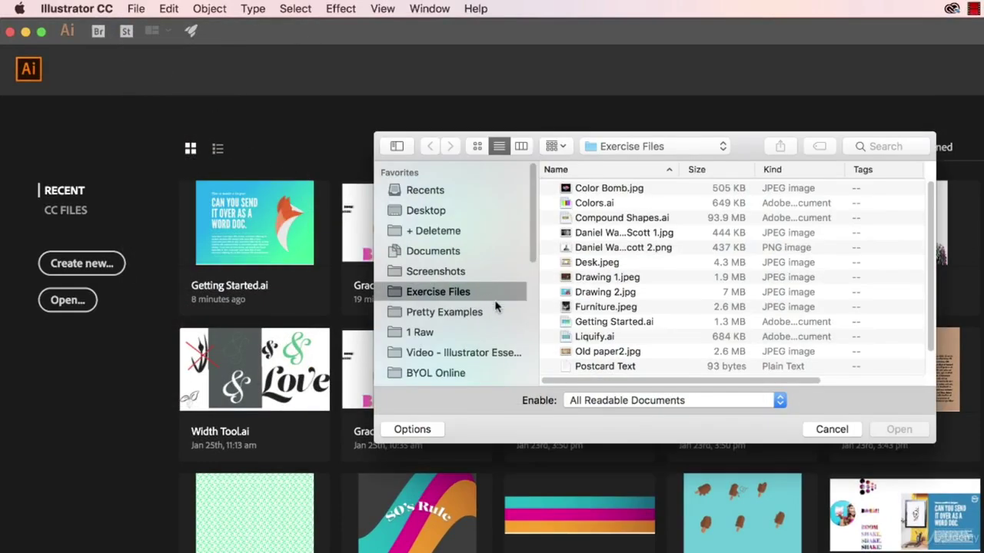
left_click(630, 324)
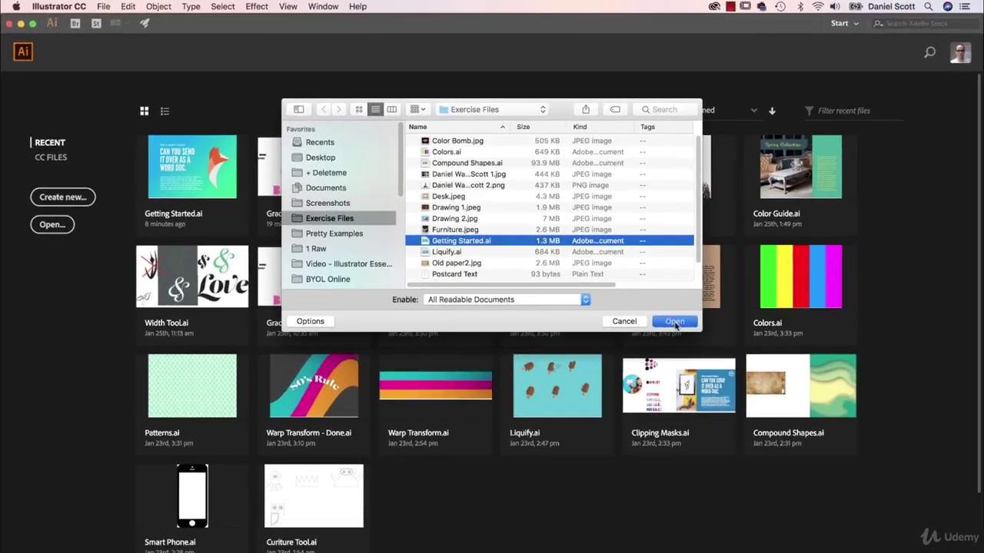
left_click(809, 387)
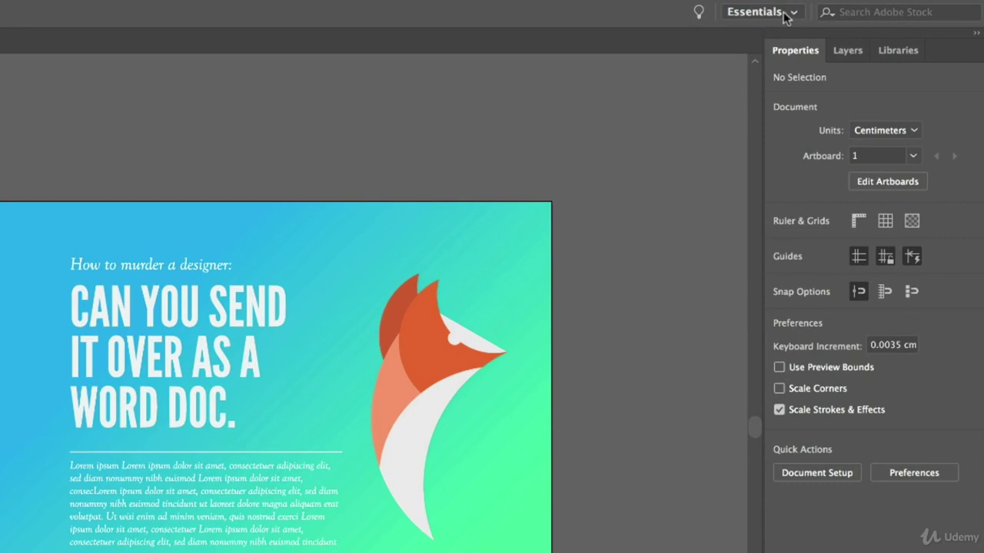
Reset the Essentials workspace to its default layout.
left_click(793, 15)
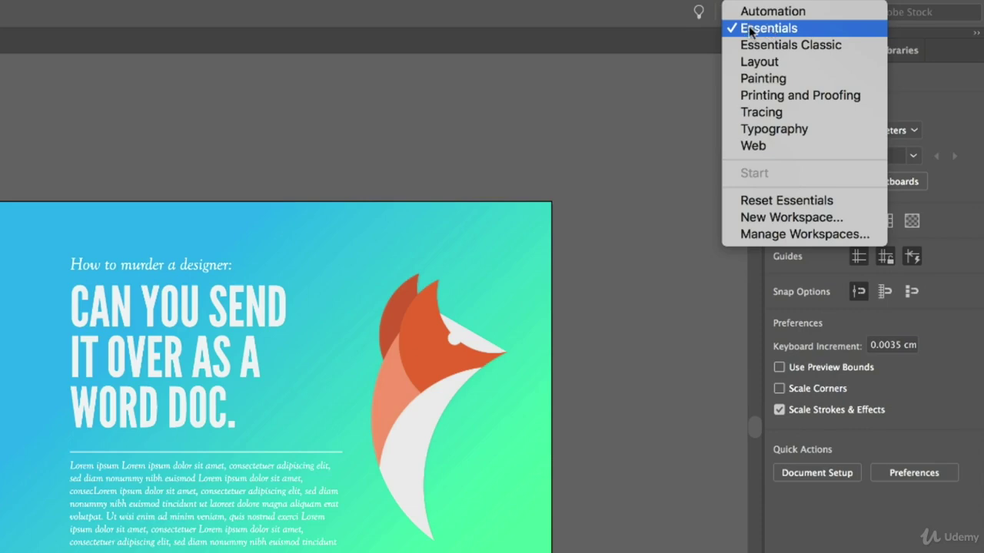
left_click(755, 30)
left_click(768, 12)
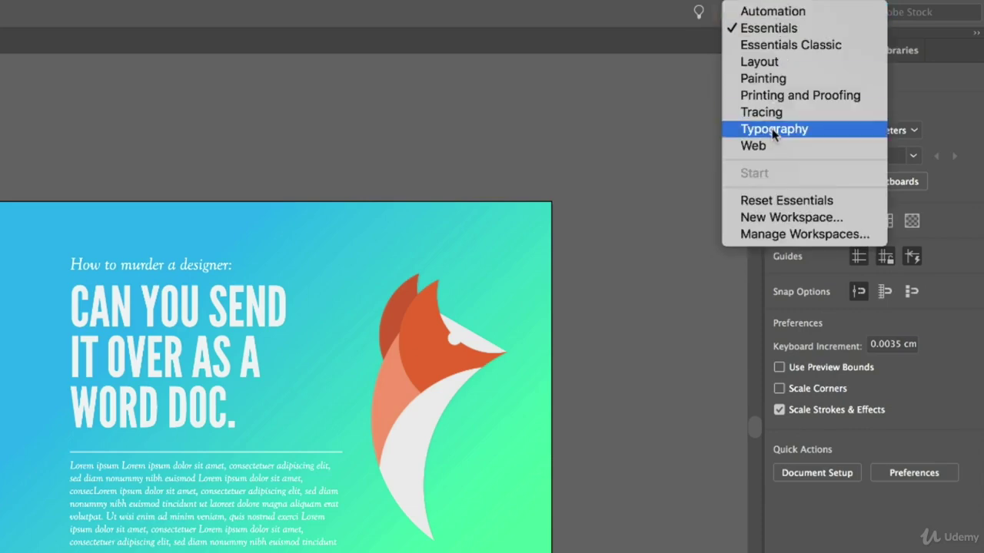
left_click(779, 202)
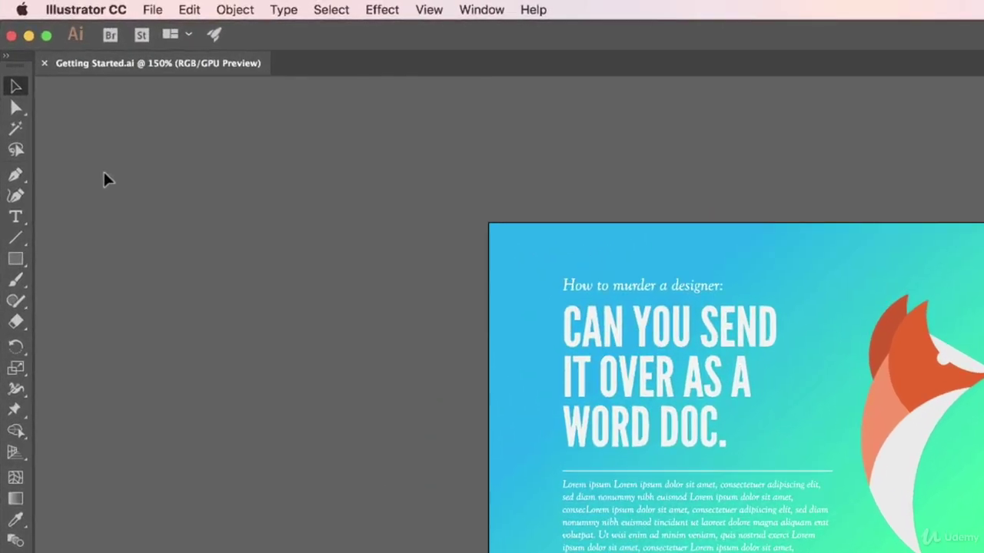
Toggle the toolbar between double-column and single-column layout, ending with a single column.
left_click(10, 58)
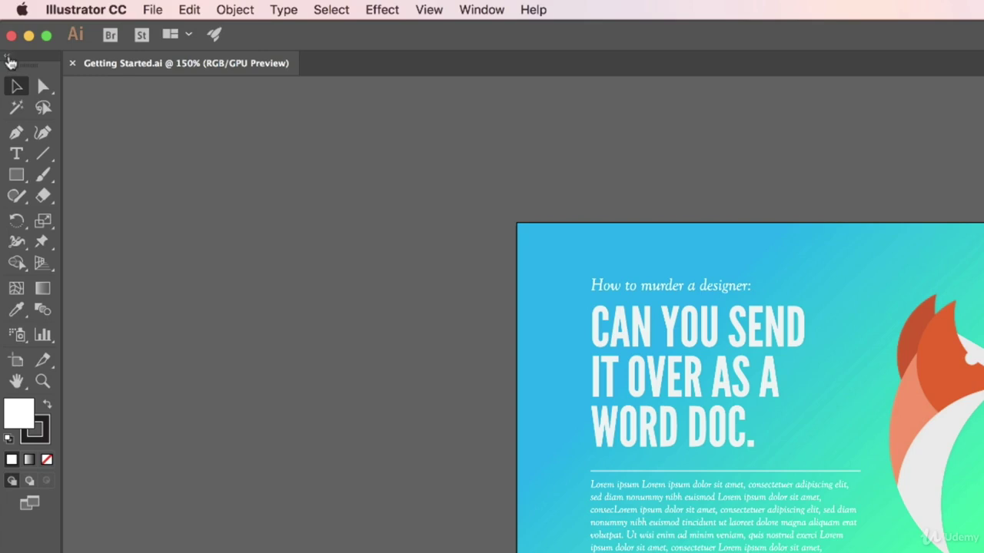
left_click(9, 58)
left_click(9, 58)
left_click(9, 60)
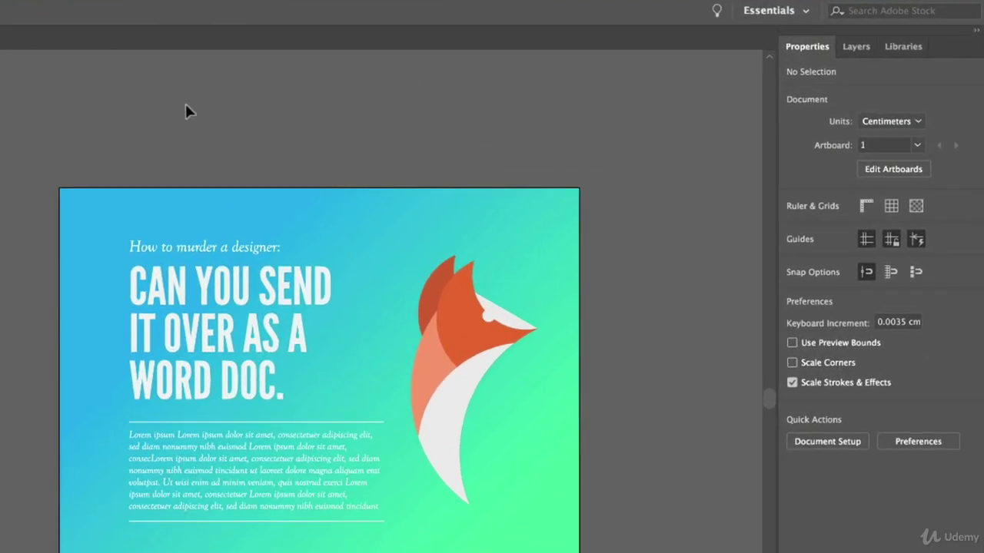
Set the document units of Getting Started.ai to inches.
left_click(916, 126)
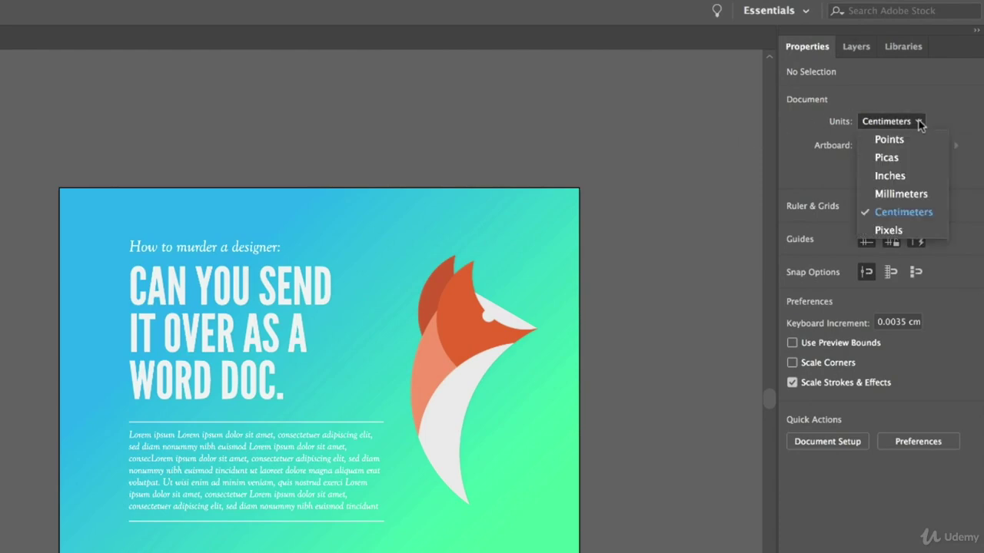
left_click(890, 176)
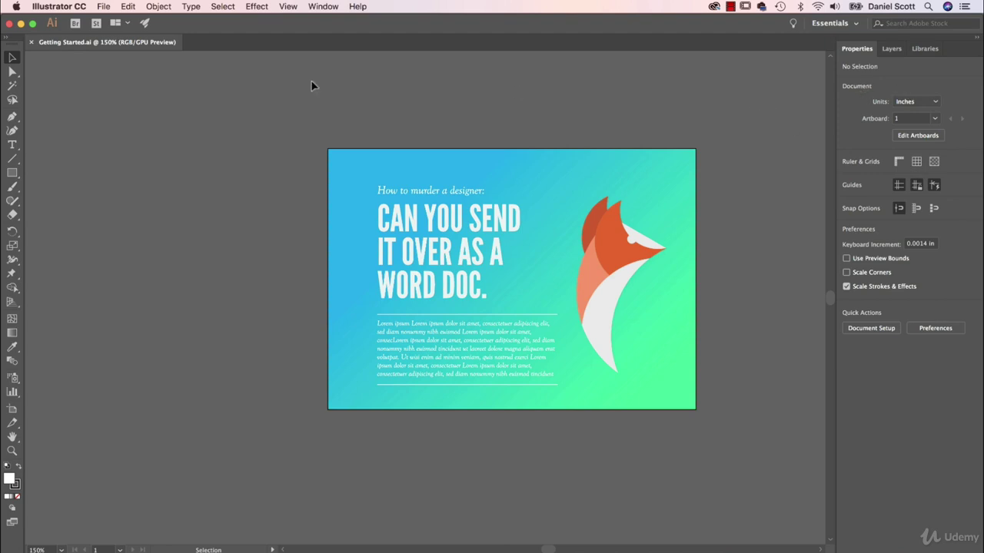
Create a portrait Letter document from the print presets with units in inches, and keep Inches as its document units.
left_click(100, 9)
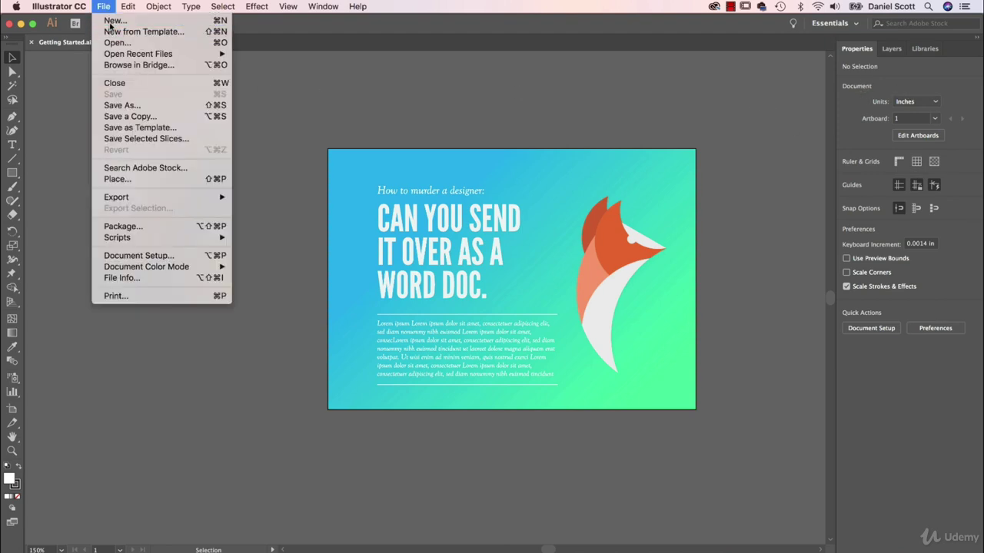
left_click(107, 21)
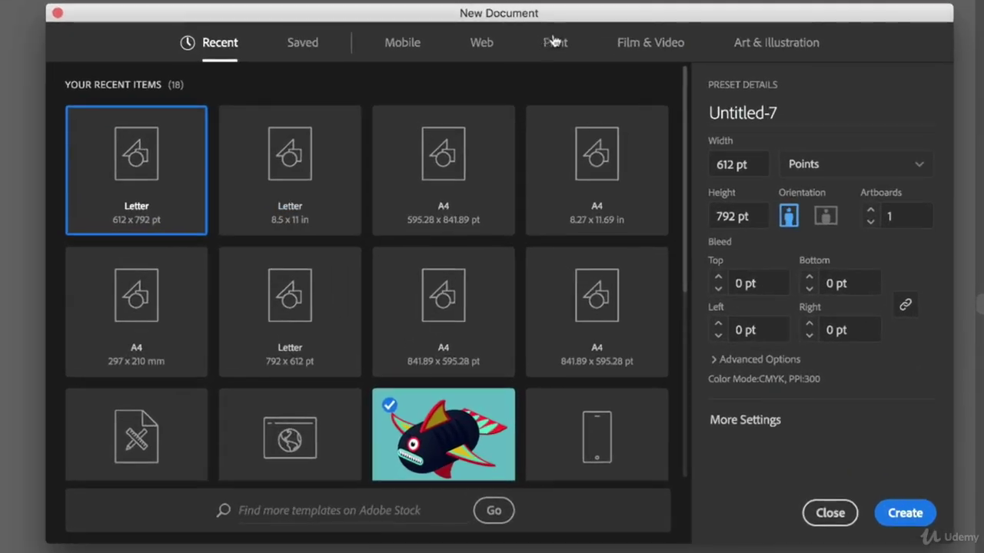
left_click(535, 118)
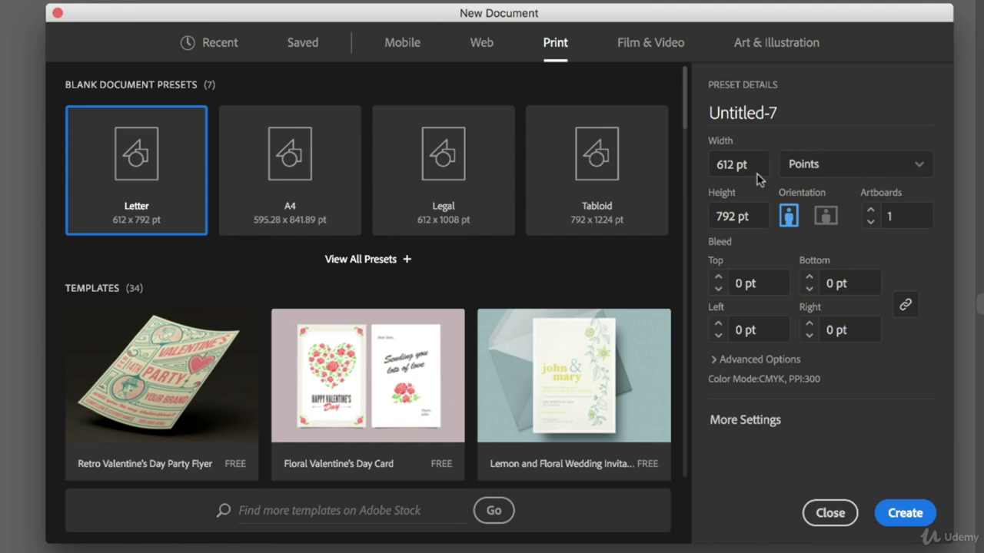
left_click(287, 166)
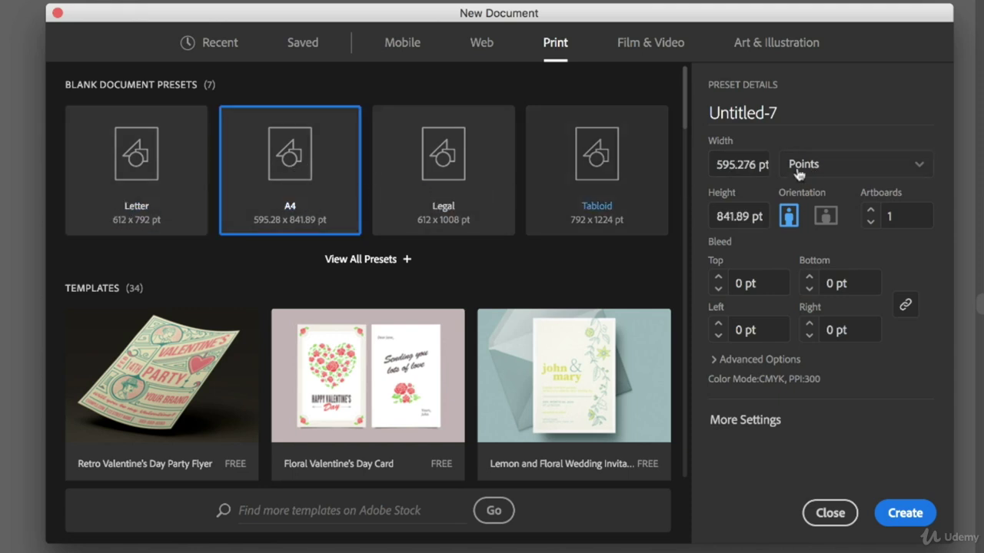
left_click(131, 175)
left_click(830, 170)
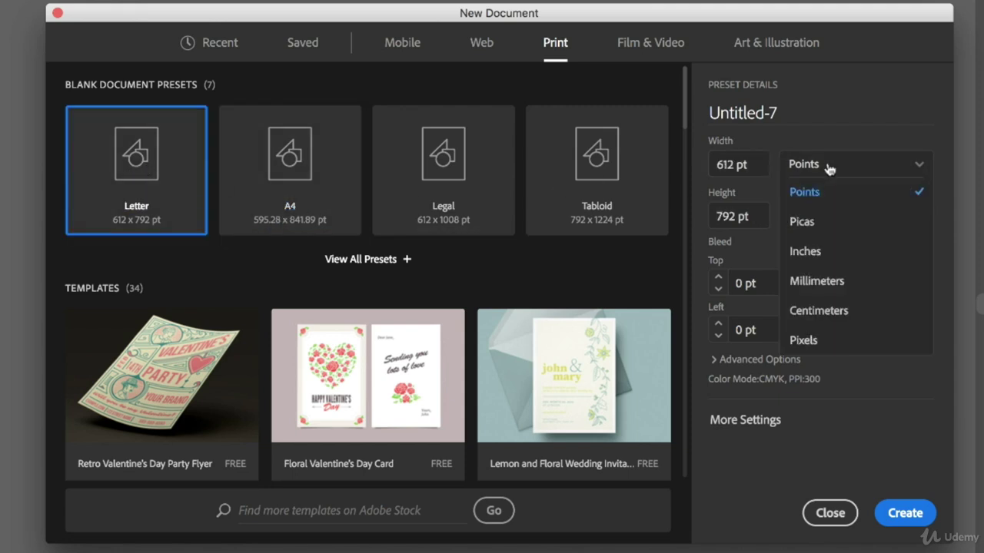
left_click(828, 254)
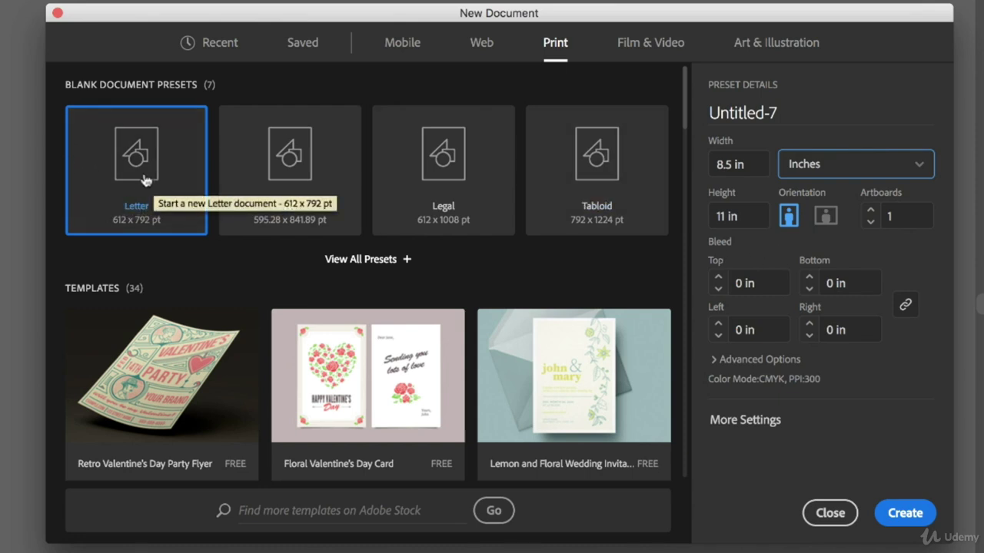
left_click(906, 512)
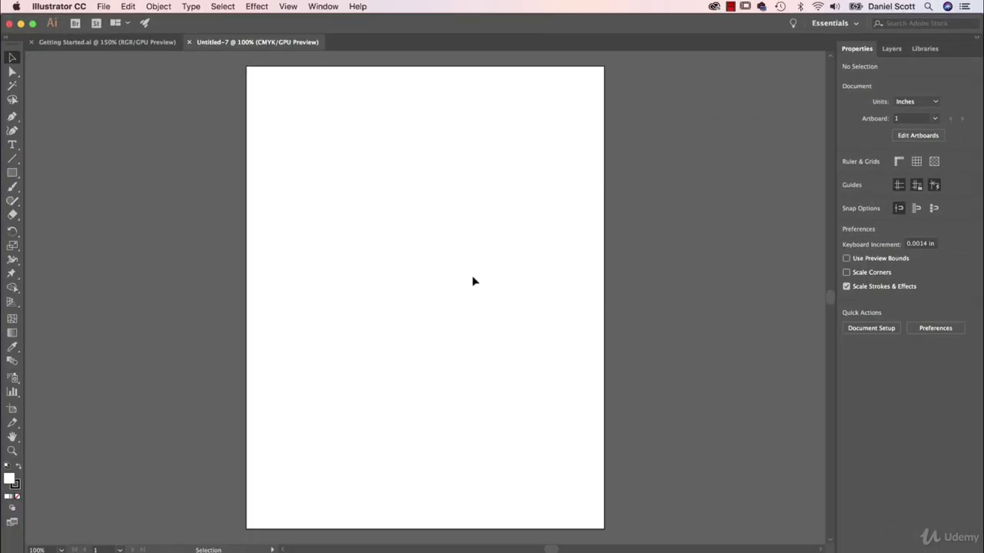
left_click(918, 102)
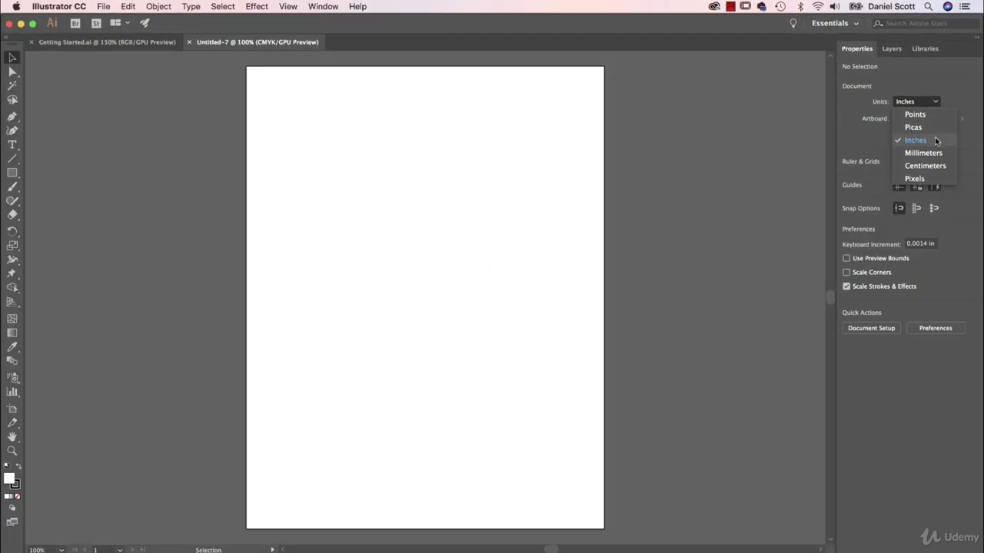
left_click(936, 141)
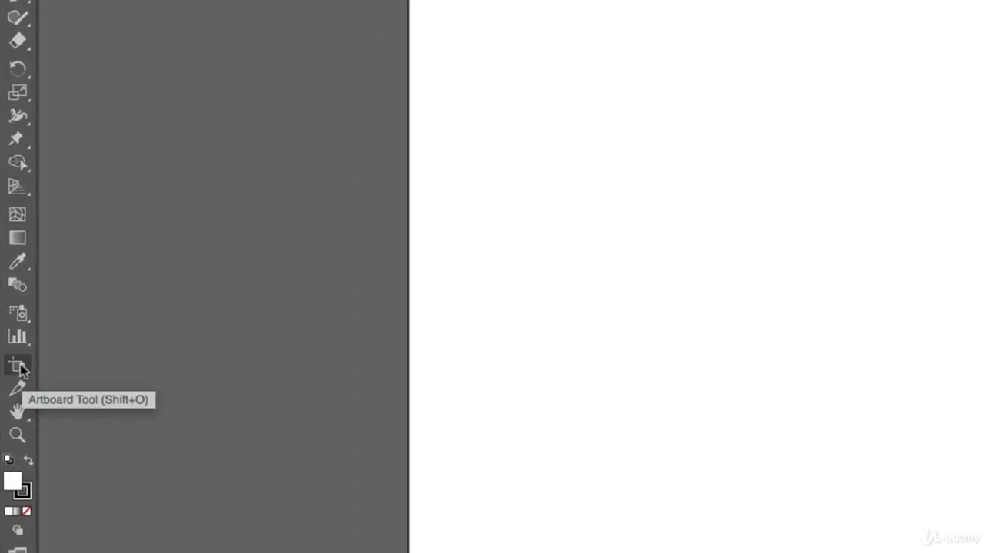
Using the Artboard tool, try widening the artboard to about 11.14 in, undo that, and set its orientation to landscape.
left_click(19, 367)
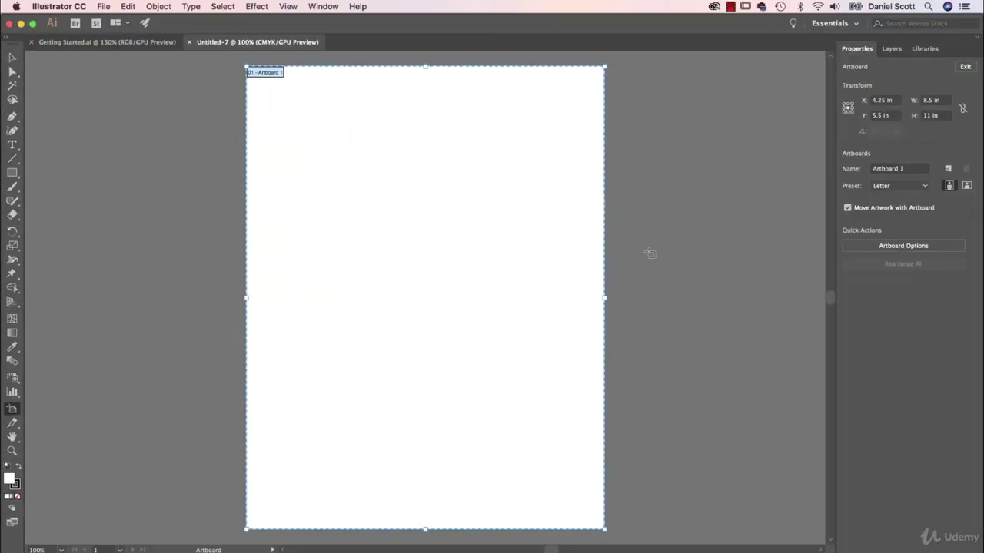
left_click_drag(606, 299, 715, 298)
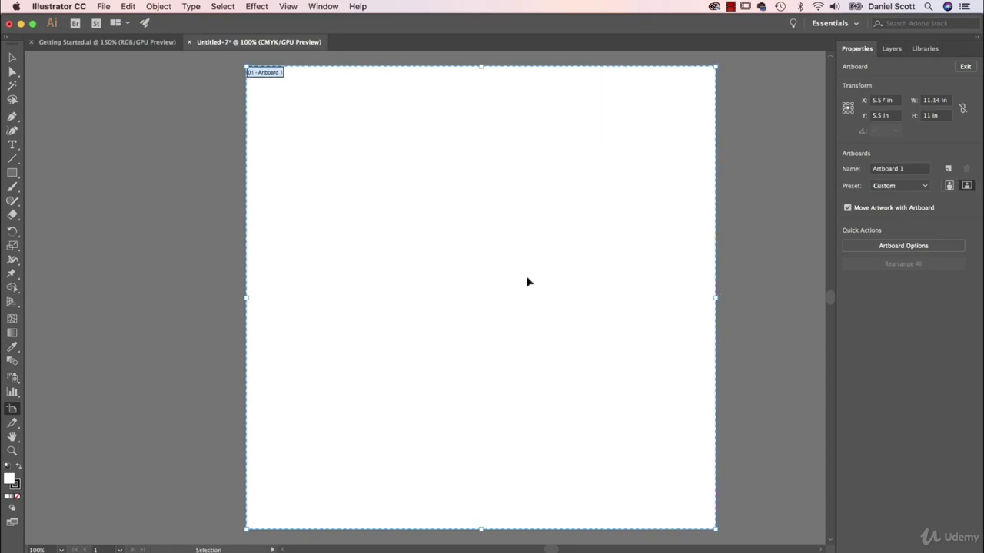
key("super+z")
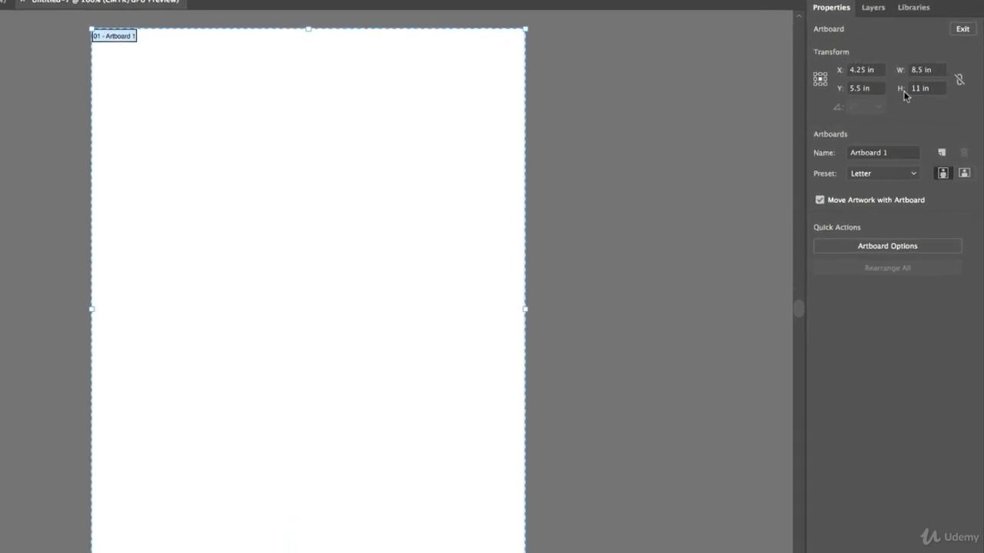
left_click(964, 174)
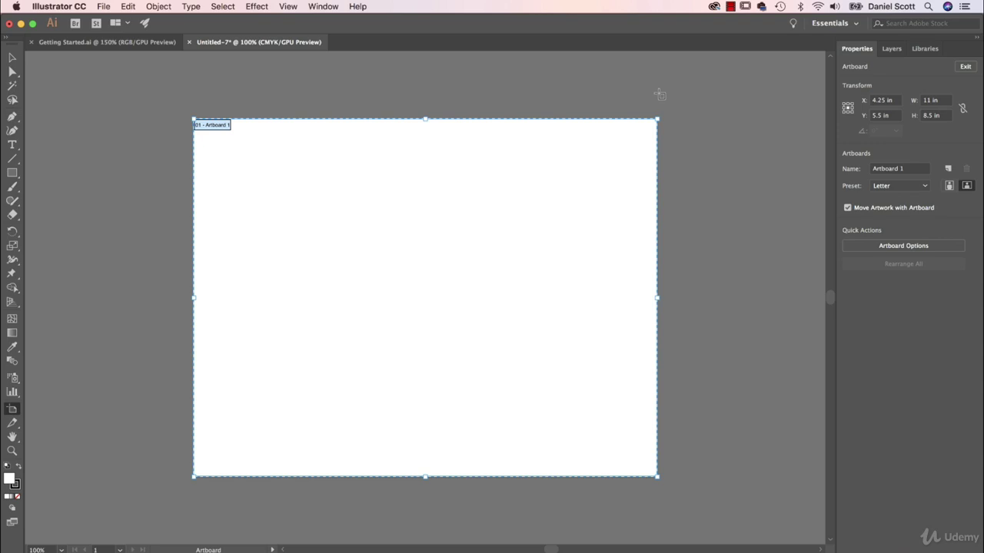
Switch the workspace to Essentials Classic and return to the Essentials workspace.
left_click(834, 23)
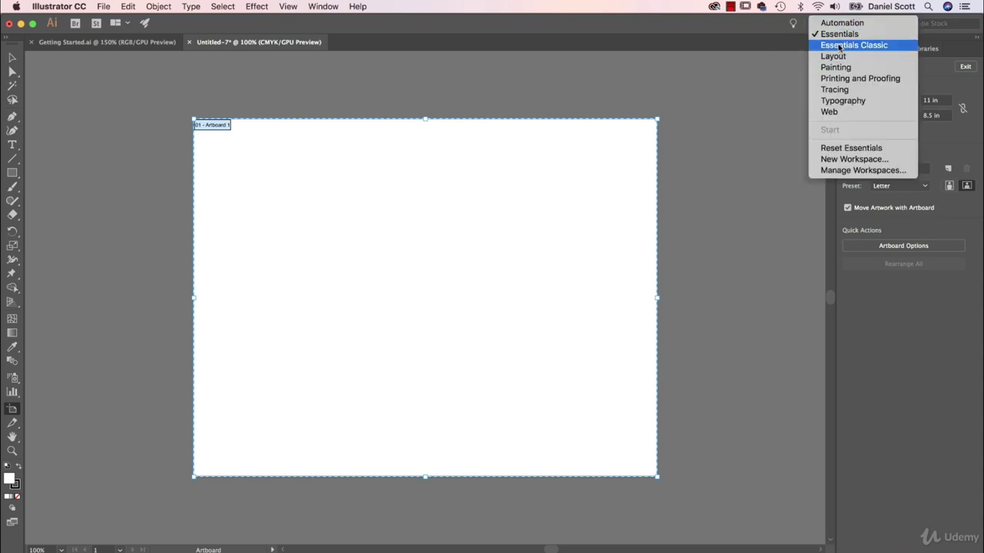
left_click(838, 45)
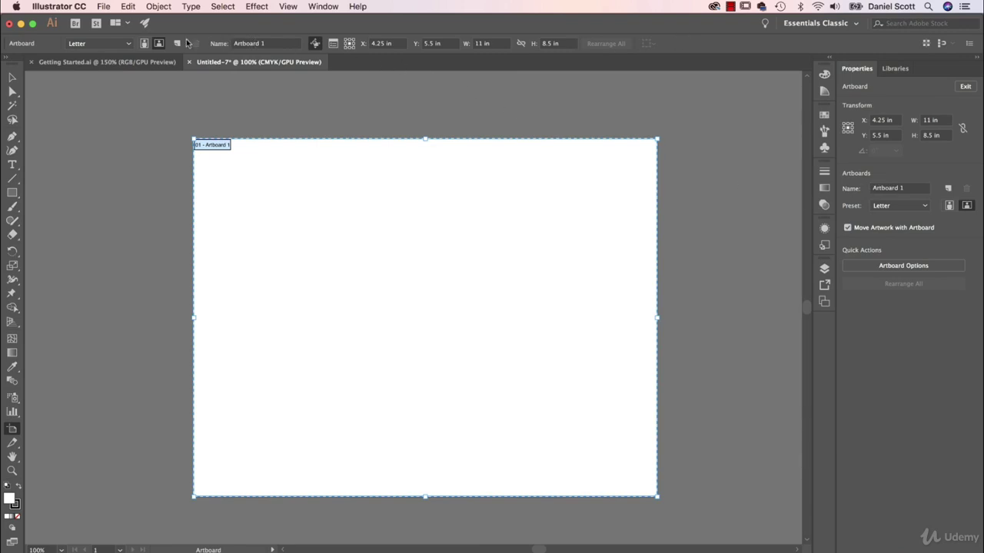
left_click(817, 24)
left_click(814, 33)
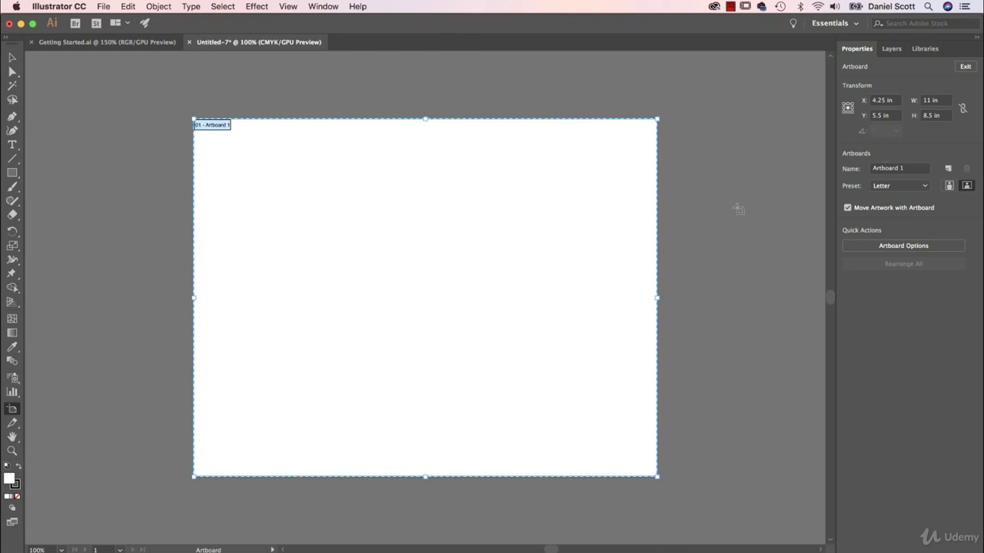
Switch back and forth between the two open documents, finishing on Getting Started.ai.
left_click(106, 43)
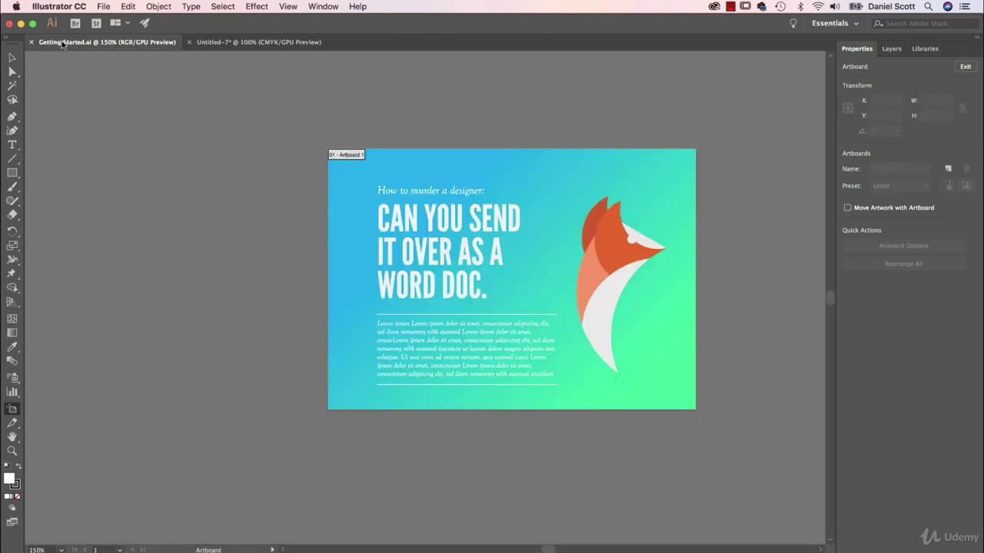
left_click(244, 43)
left_click(109, 44)
left_click(243, 43)
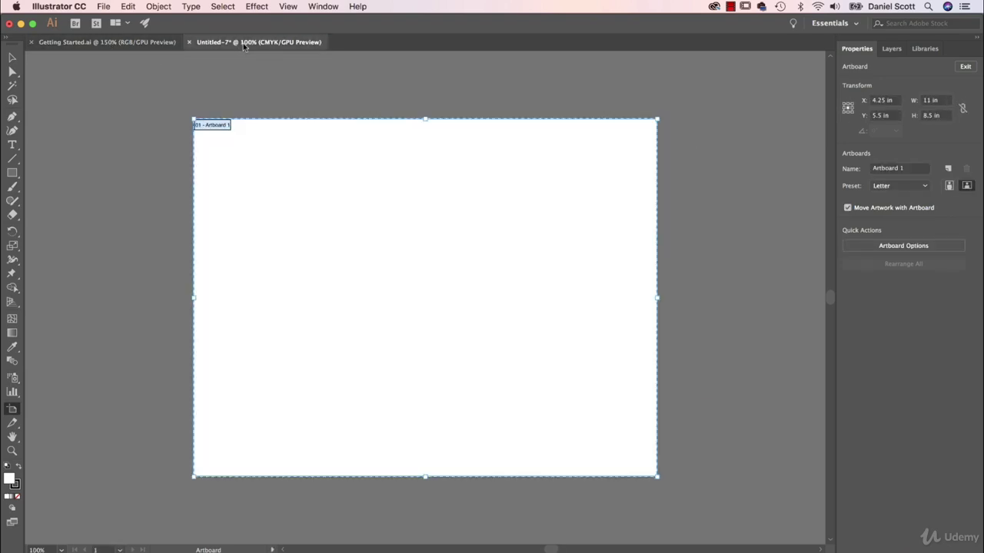
left_click(112, 44)
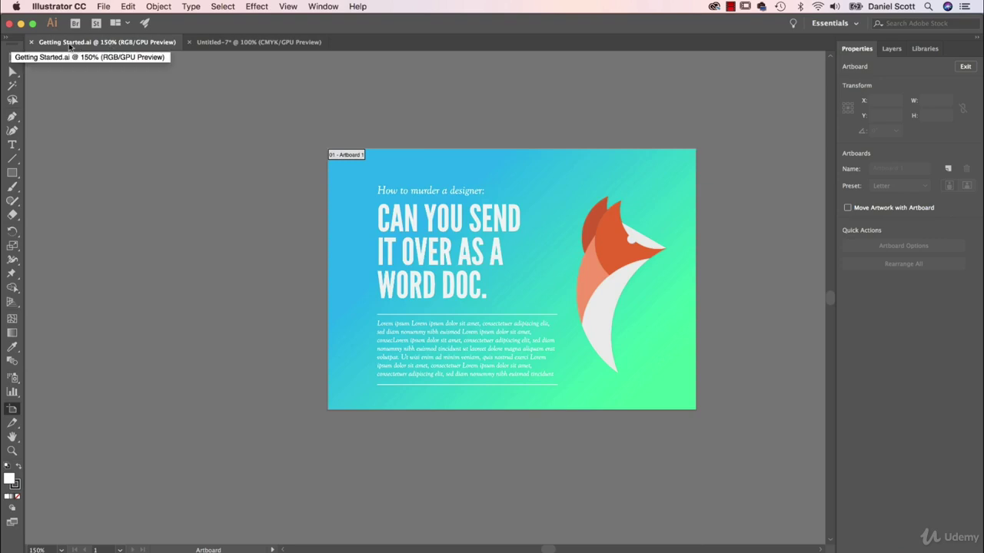
Try moving the fox's orange head shape with the Selection tool and undo each move.
left_click(13, 59)
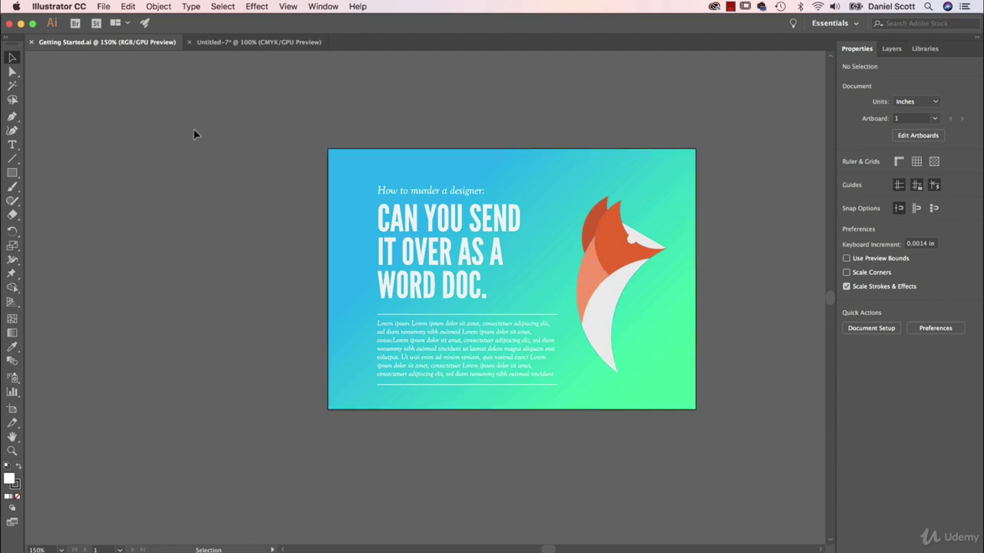
left_click_drag(619, 270, 664, 267)
key("super+z")
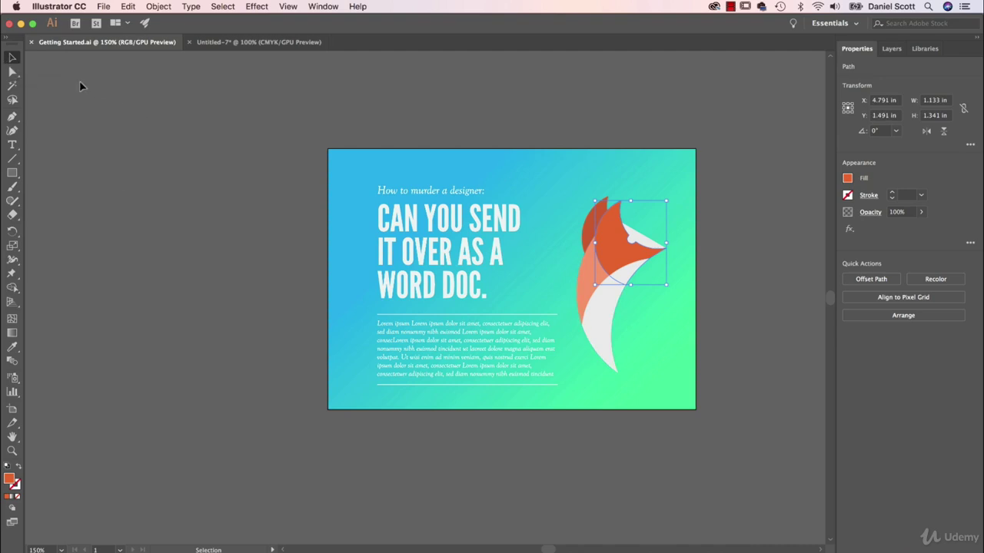
left_click_drag(607, 253, 646, 198)
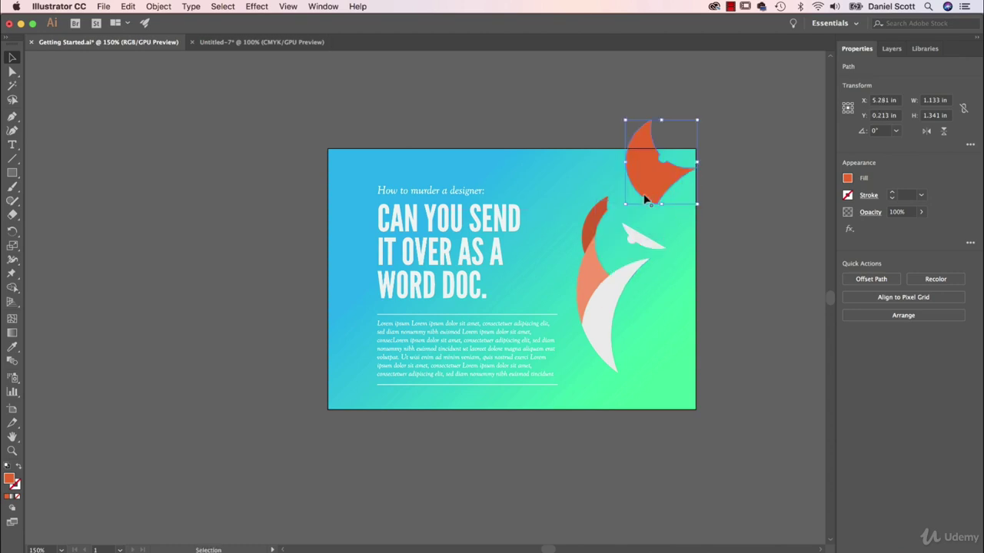
key("super+z")
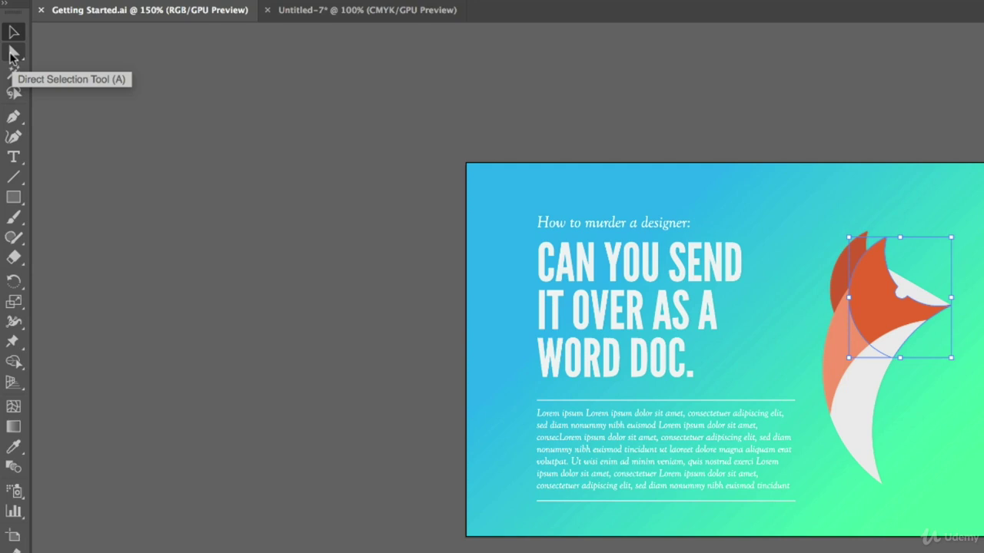
Using the Direct Selection tool, try moving the anchor point at the fox's nose tip and undo it.
left_click(12, 53)
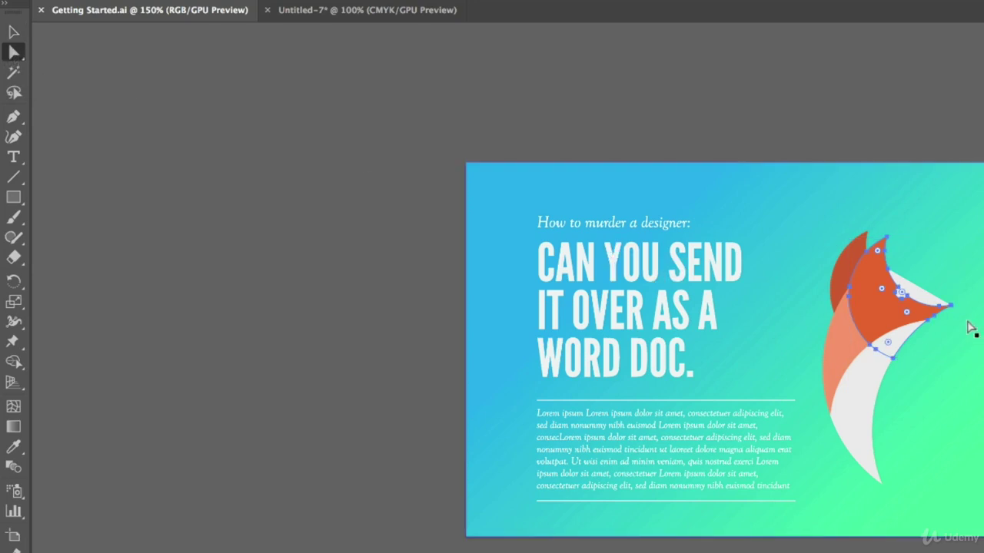
left_click(886, 238)
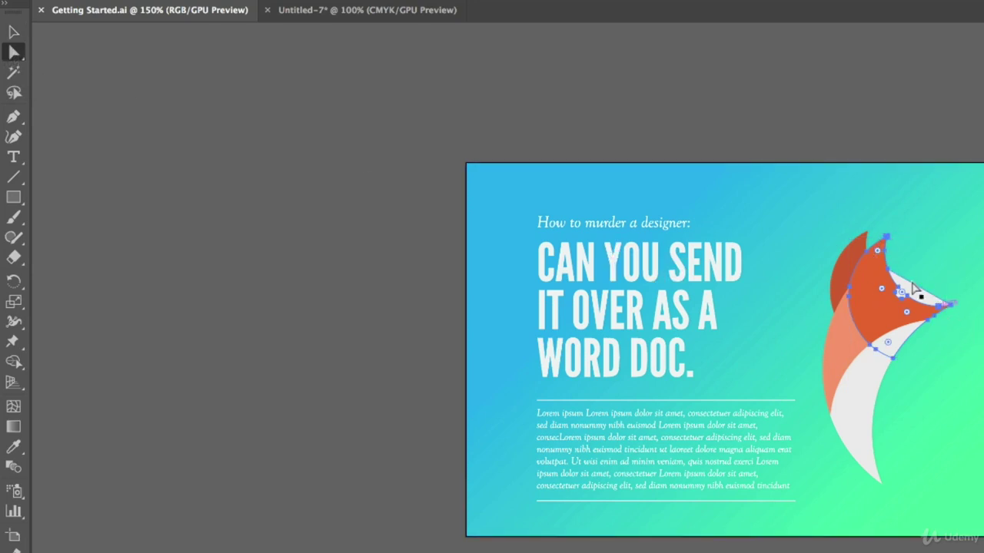
left_click(959, 325)
left_click(954, 309)
left_click(886, 240)
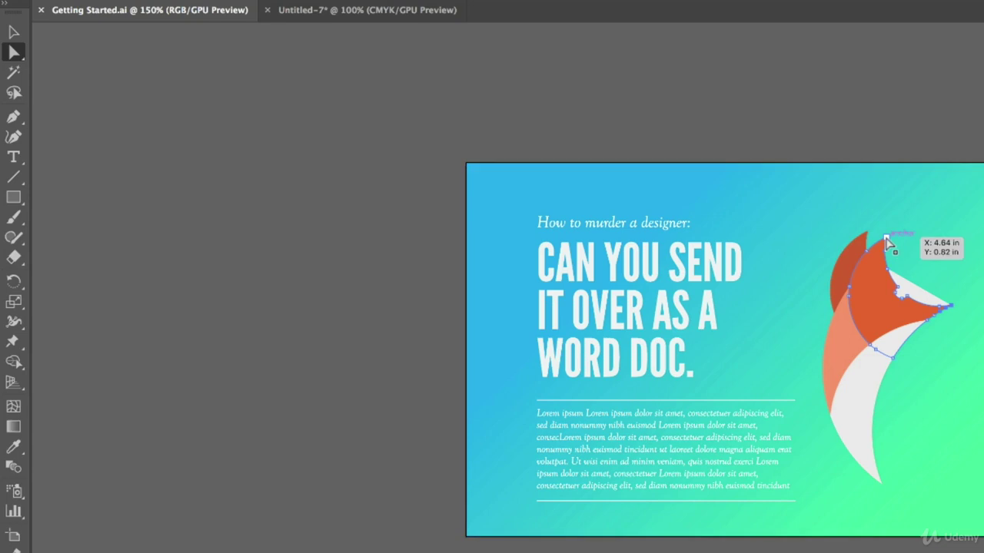
left_click_drag(951, 307, 974, 370)
key("ctrl+z")
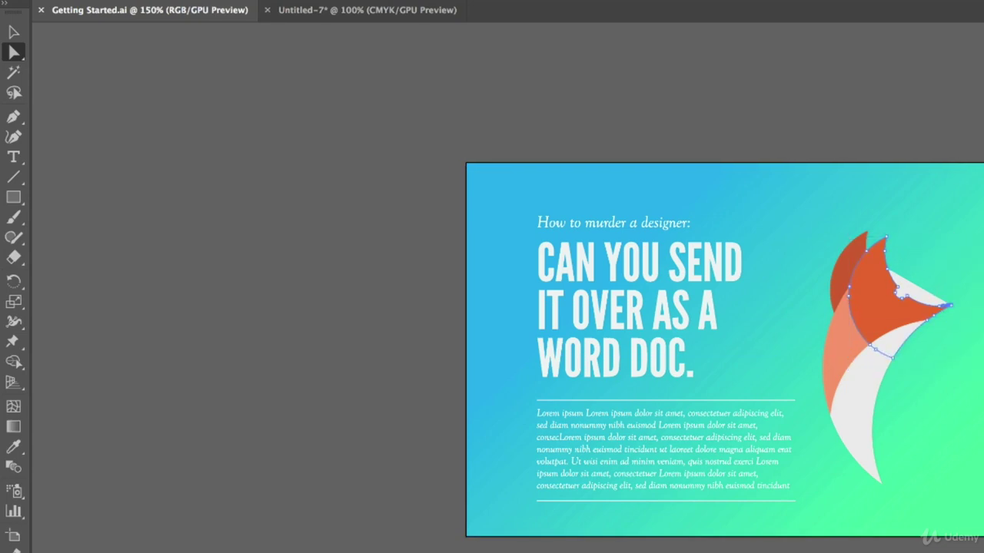
Return to the Selection tool and review the available undo and redo commands.
left_click(16, 31)
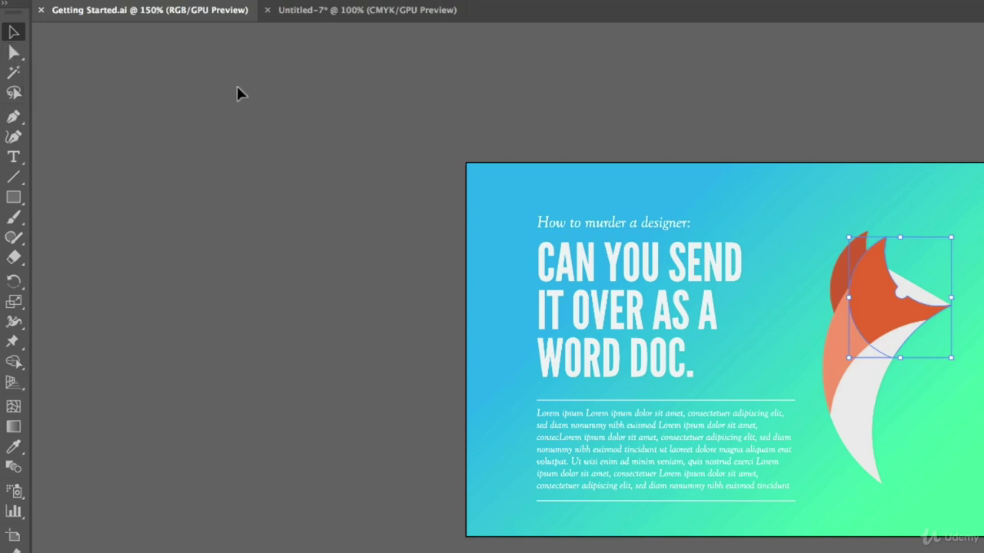
left_click(182, 9)
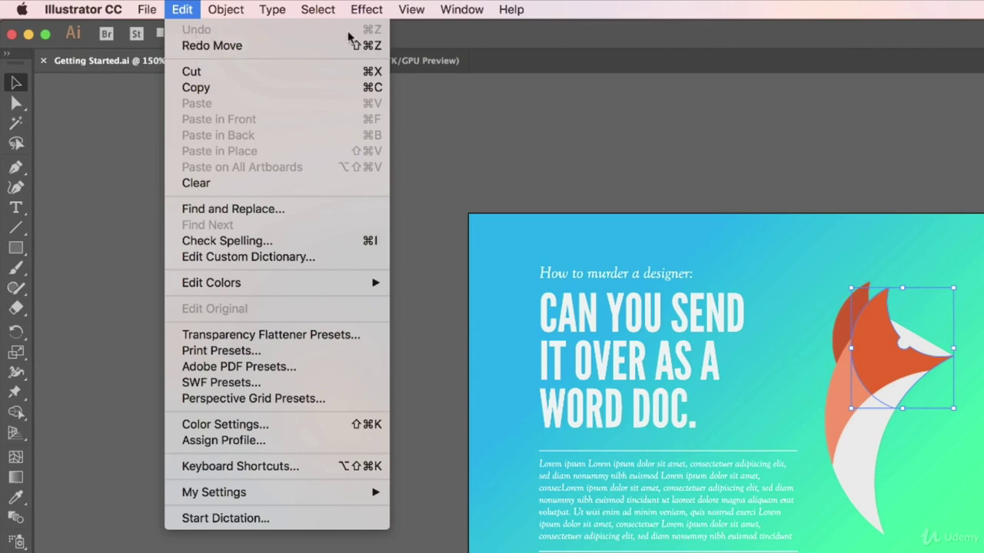
left_click(188, 7)
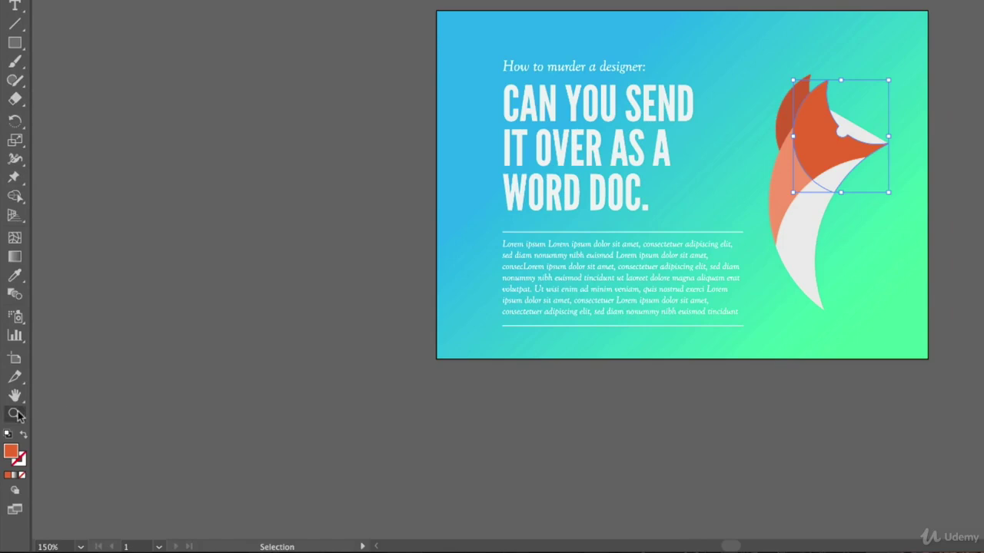
Zoom in on the headline with the Zoom tool, zoom back out to 100%, and magnify the artwork to 300%.
left_click(14, 415)
left_click(647, 134)
left_click(580, 197)
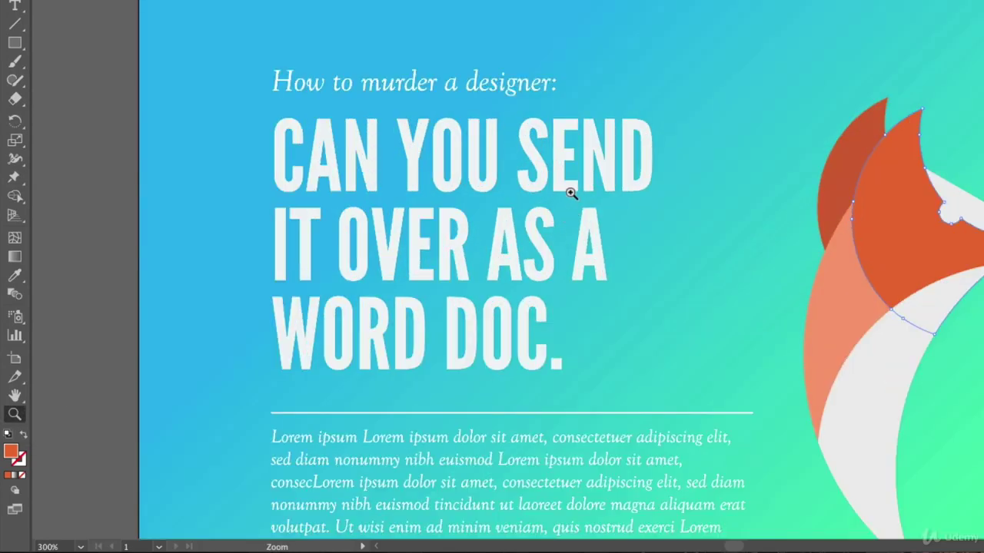
left_click(632, 148, "alt")
left_click(632, 150, "alt")
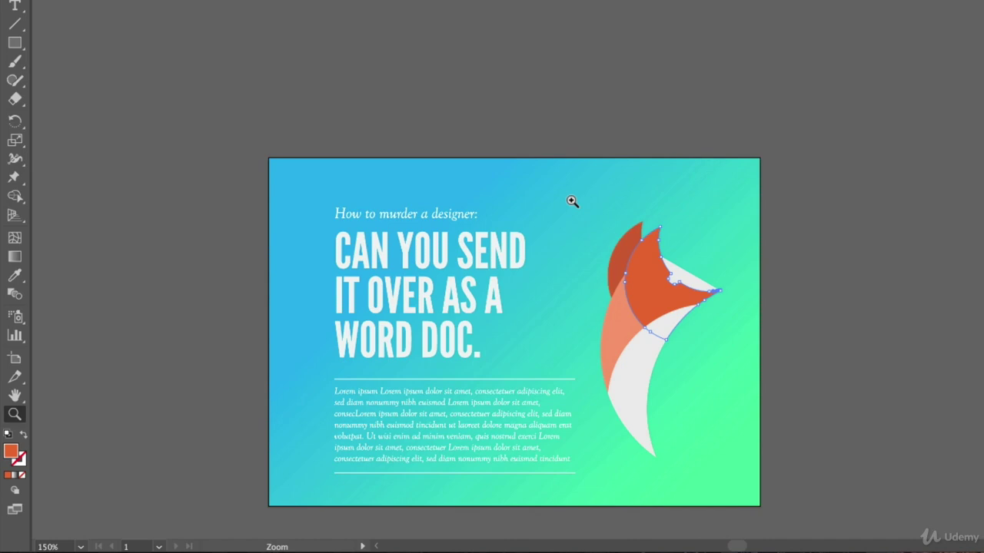
left_click(559, 262, "alt")
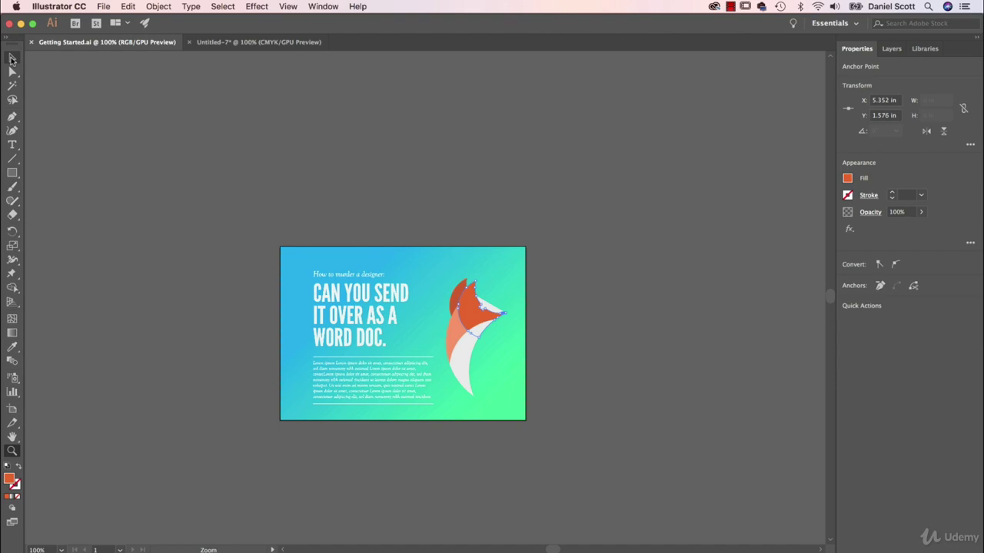
key("super+equal")
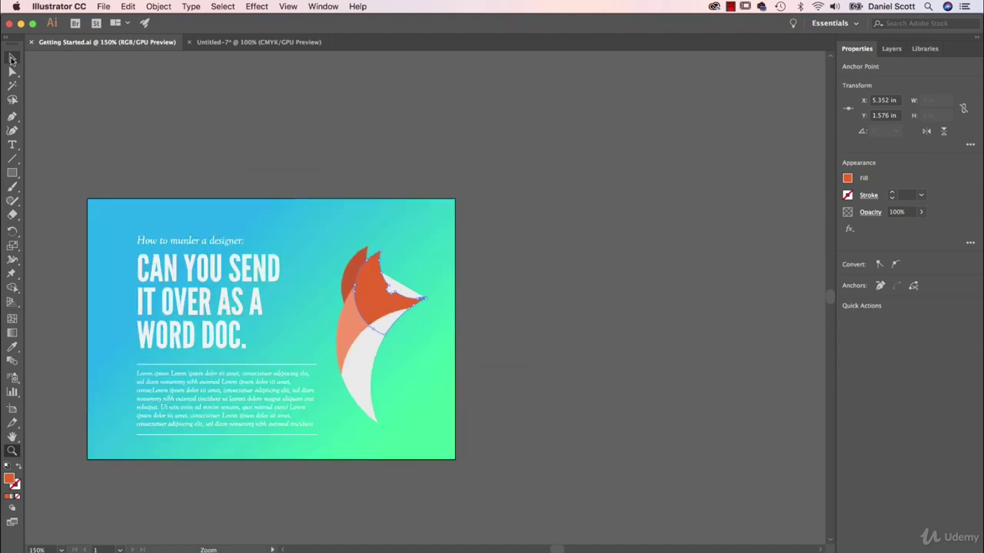
key("super+equal")
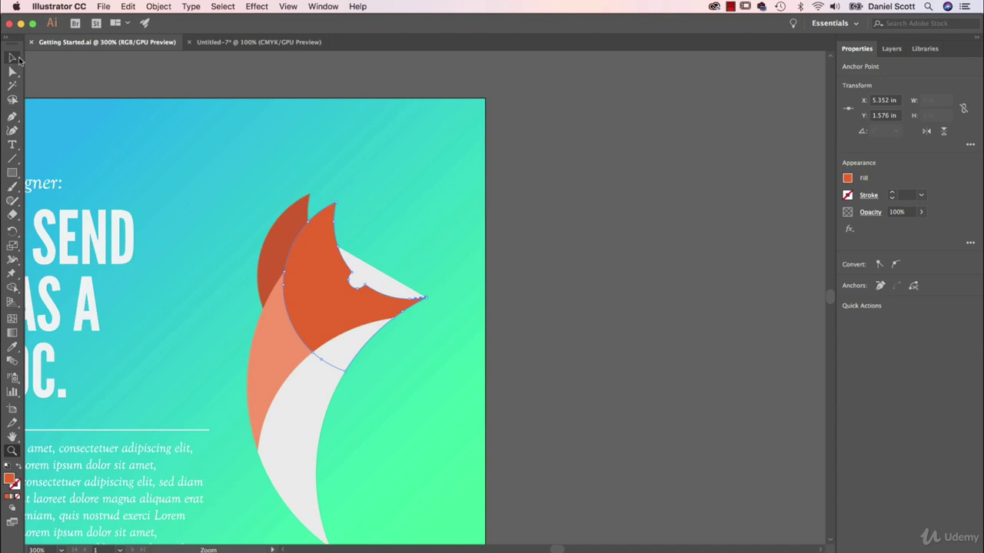
With the Selection tool active, pan across the headline, body text and fox, and zoom back out to 150%.
left_click(13, 58)
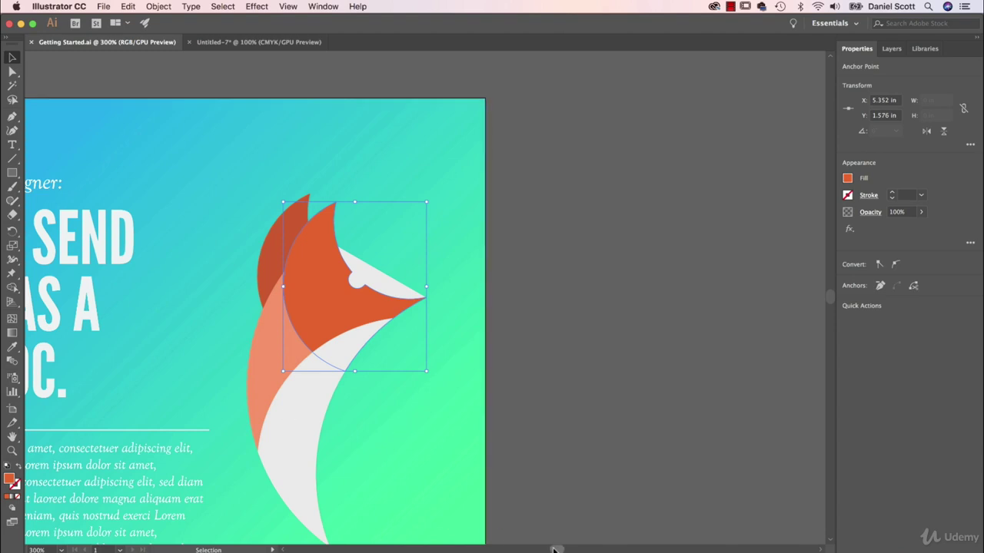
scroll(552, 550, "left", 3)
scroll(552, 550, "left", 3)
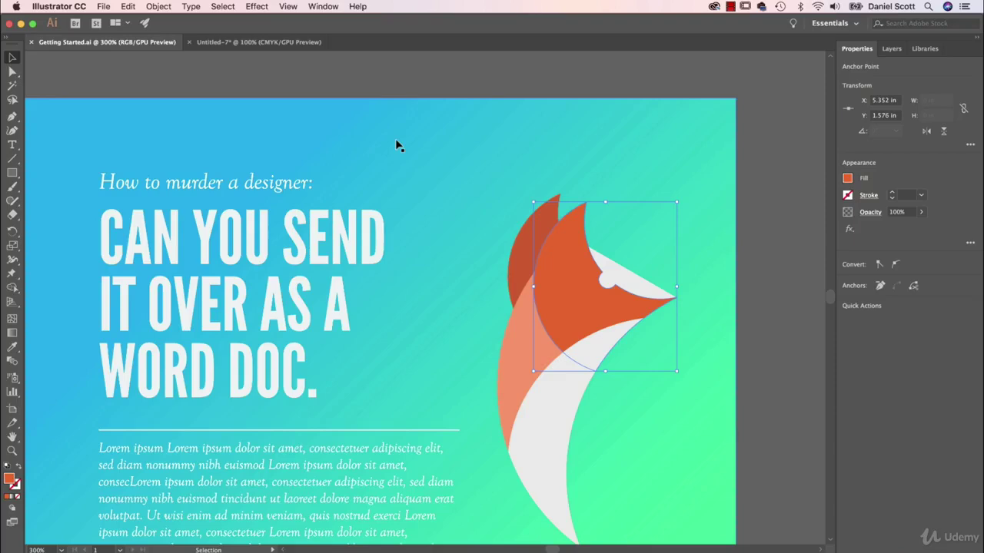
key("space")
left_click_drag(391, 193, 400, 168)
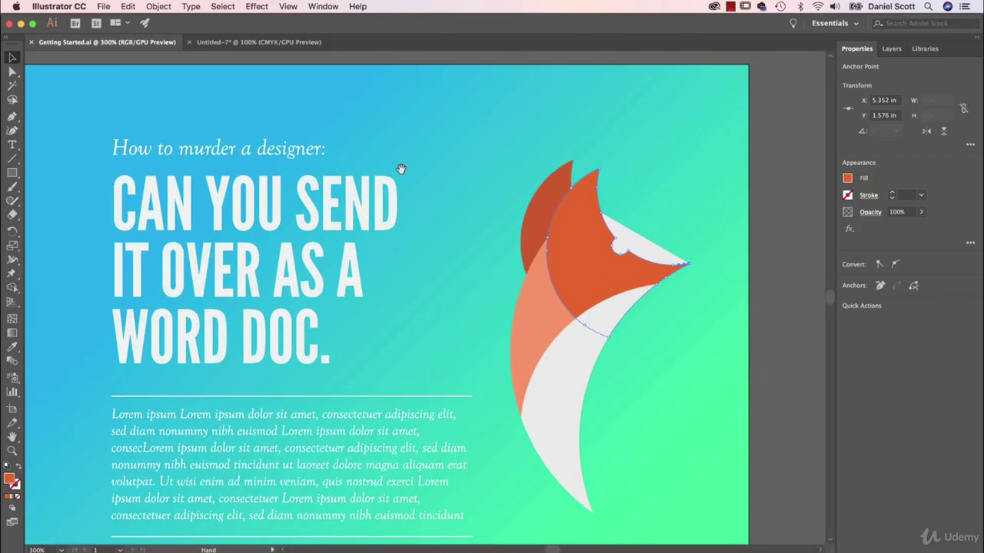
left_click_drag(397, 272, 453, 161)
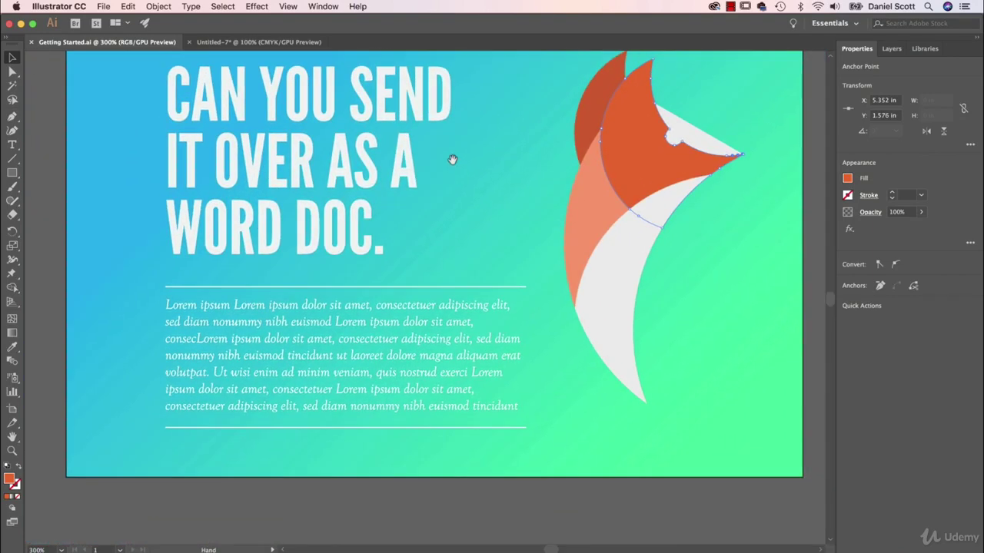
key("v")
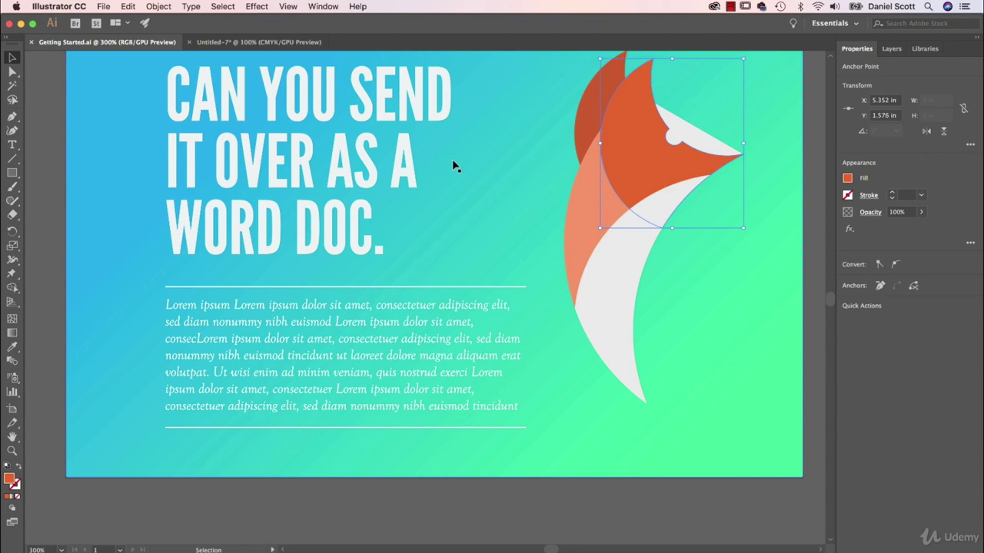
key("super+minus")
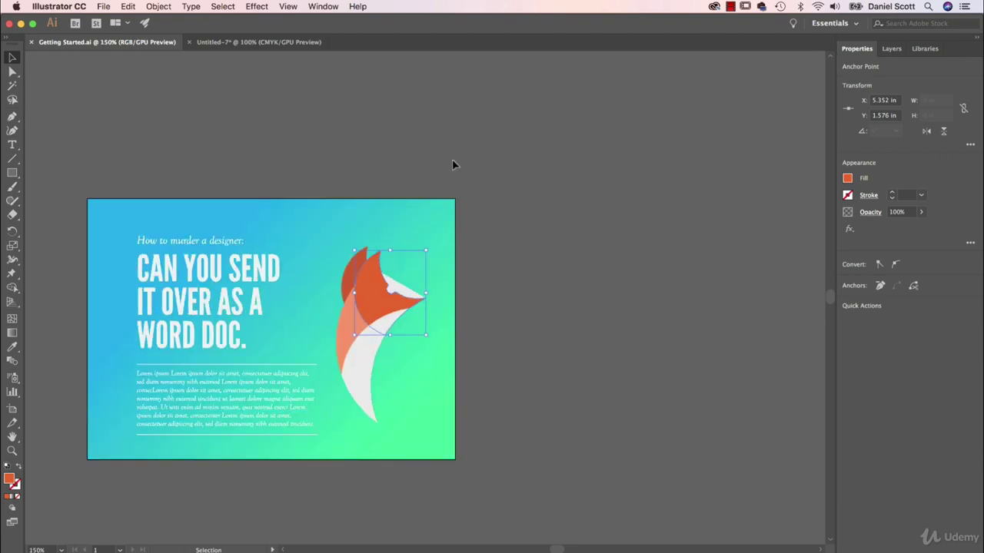
Draw a second artboard about 4.01 by 4.09 in beside the first, and move it farther away to about X 38.87 in.
left_click(13, 409)
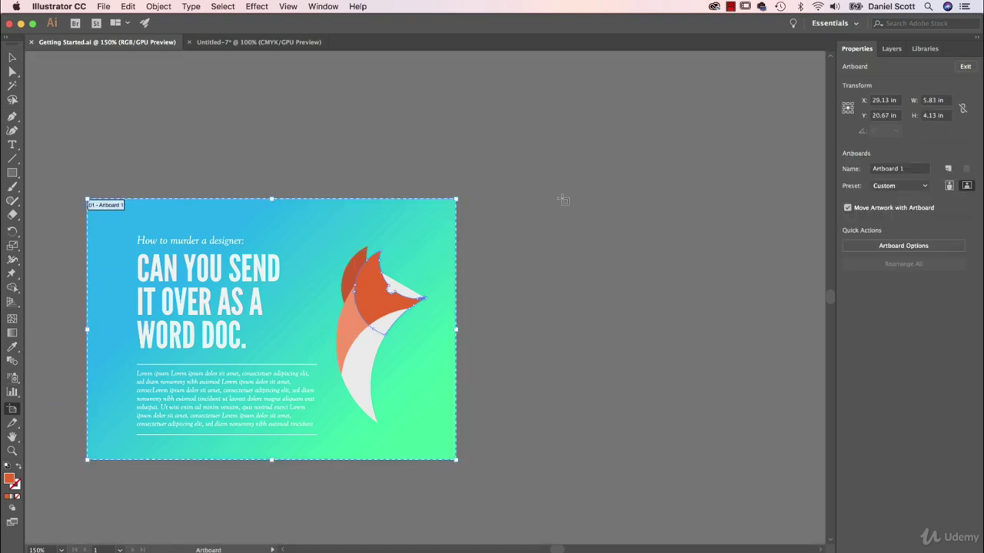
left_click(514, 208)
left_click_drag(514, 194, 767, 452)
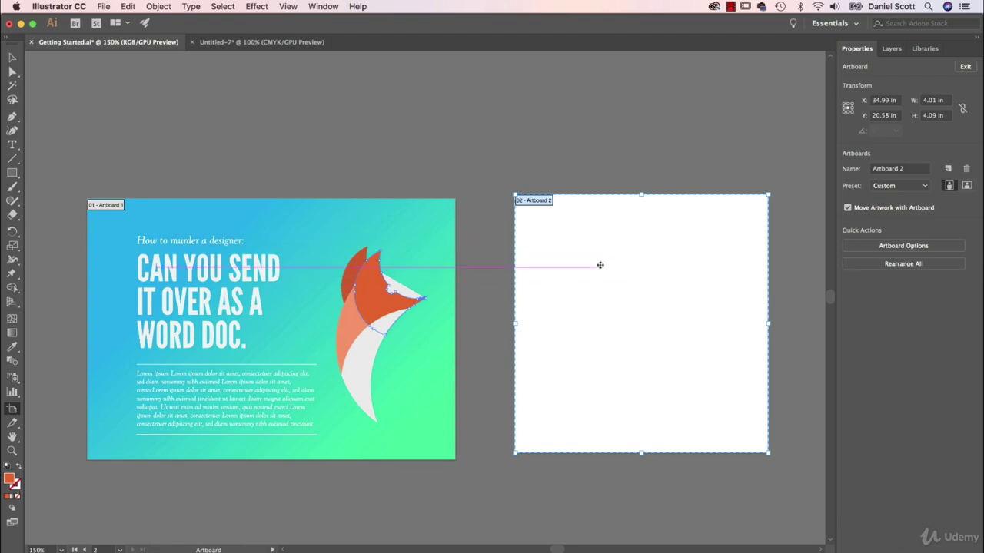
left_click_drag(529, 202, 774, 201)
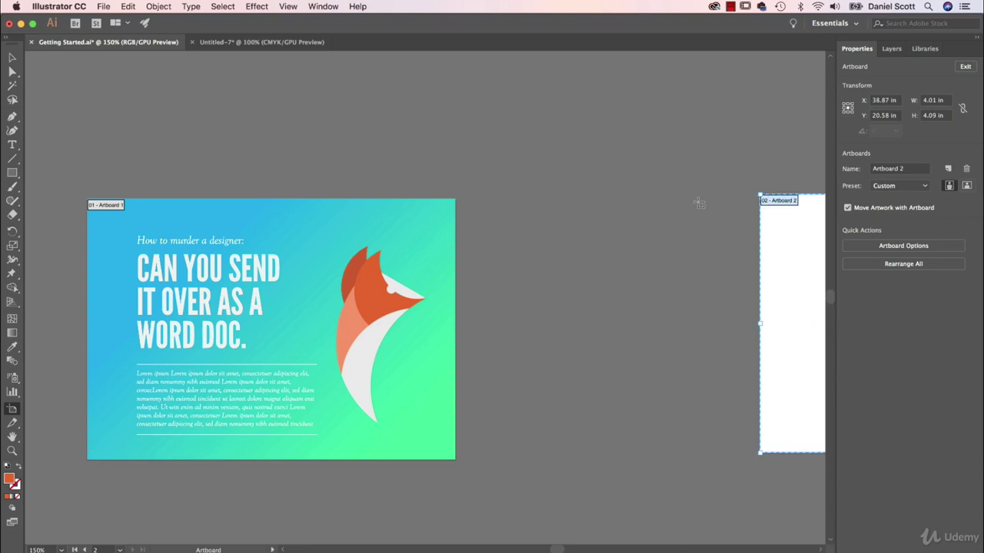
Set the second artboard's size preset to A4.
left_click(923, 186)
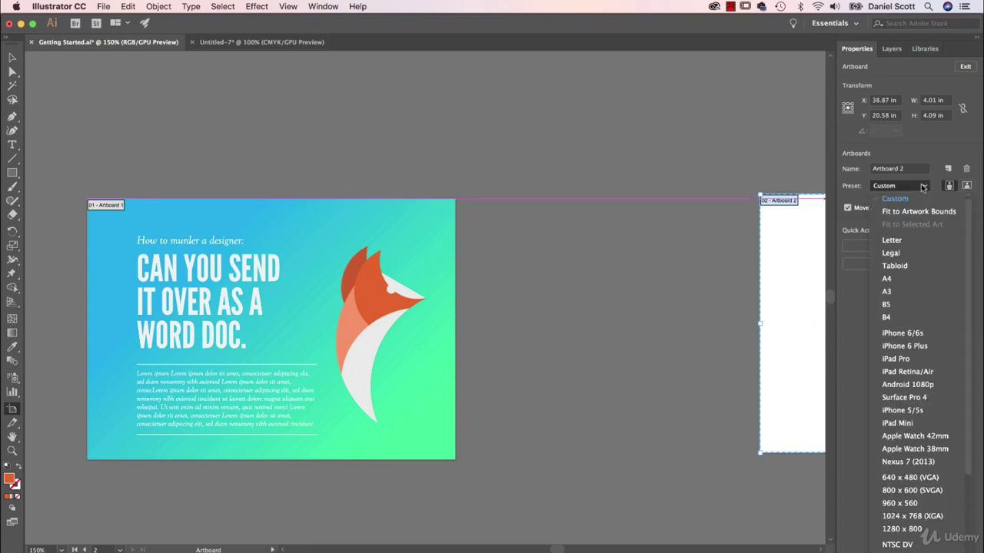
left_click(887, 278)
key("super+minus")
key("super+minus")
key("super+minus")
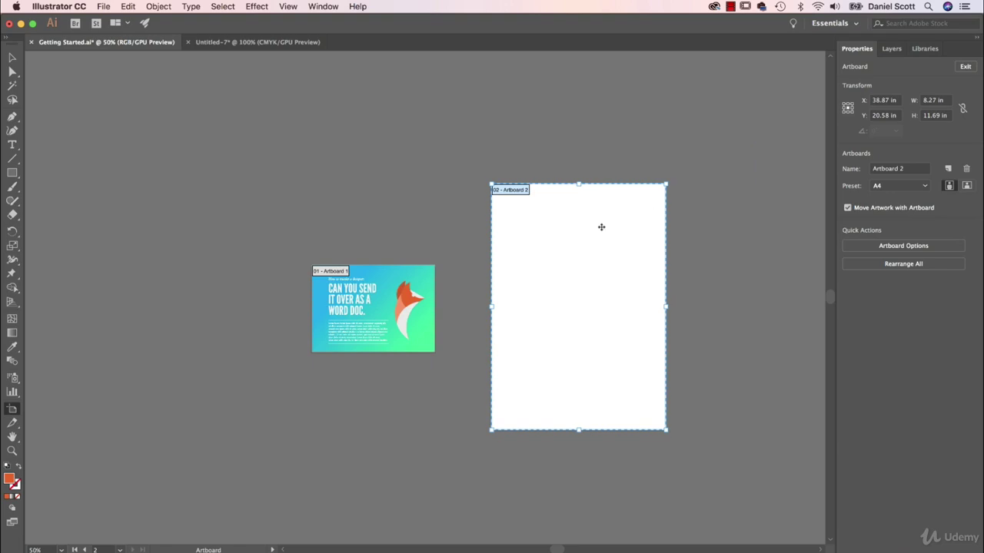
Compare the settings of the two artboards by selecting each in turn, finishing on Artboard 2.
left_click(334, 271)
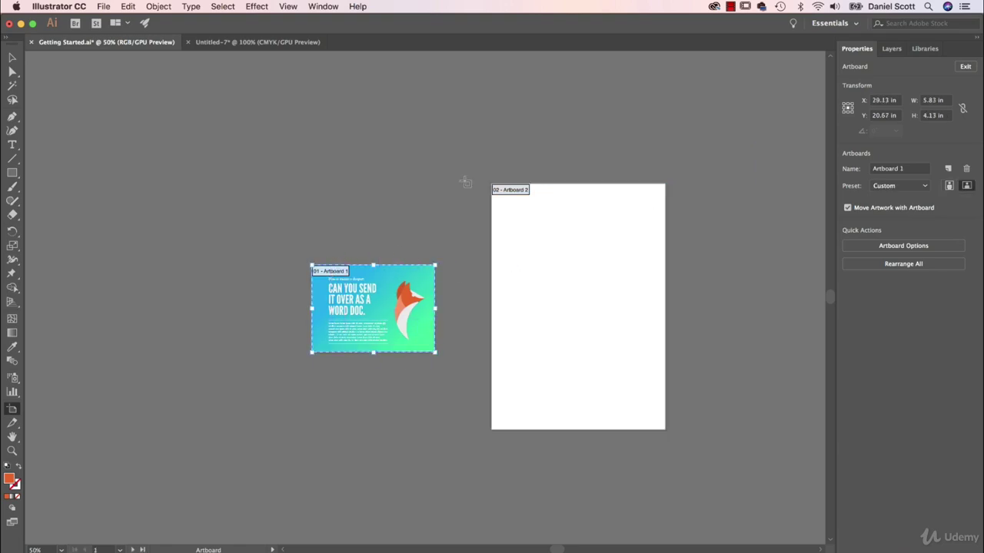
left_click(518, 187)
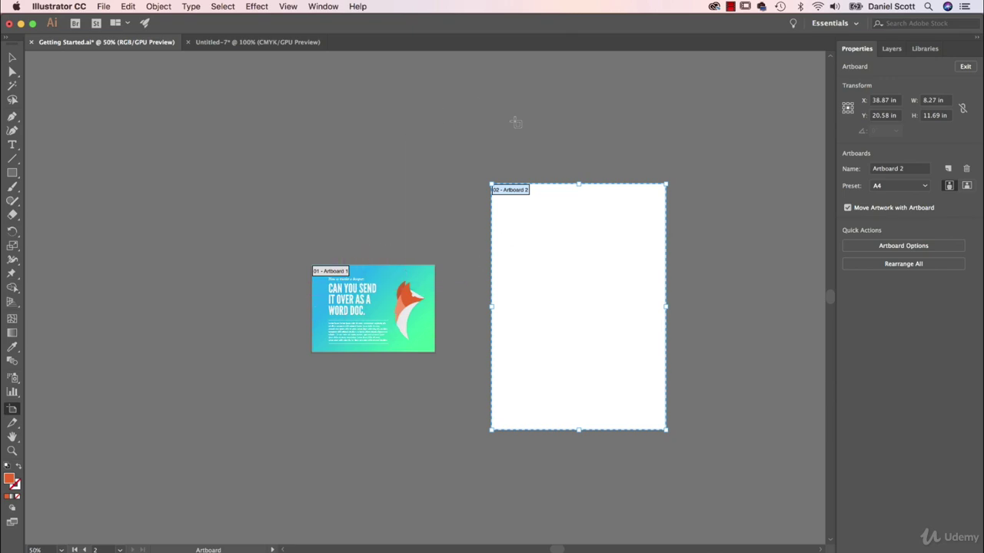
left_click(336, 274)
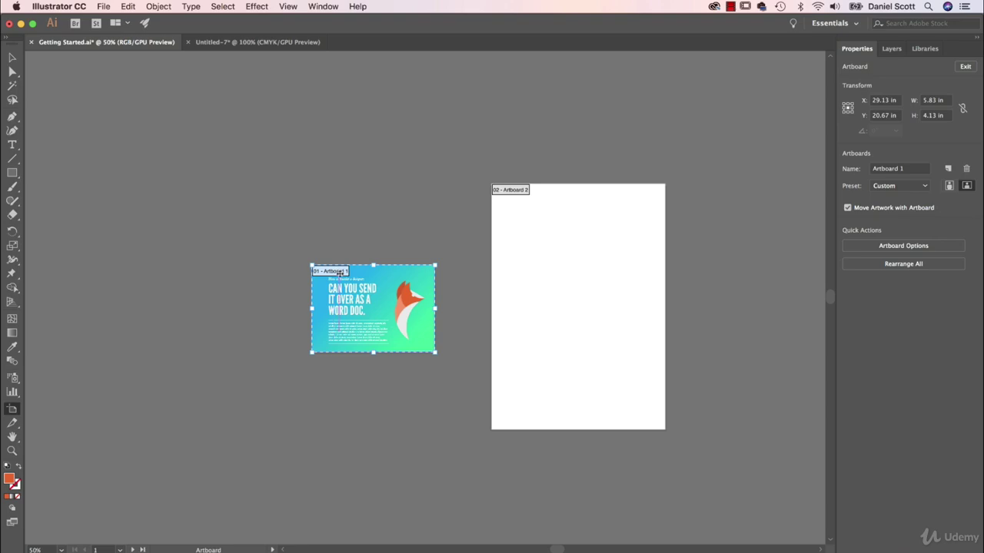
left_click(512, 192)
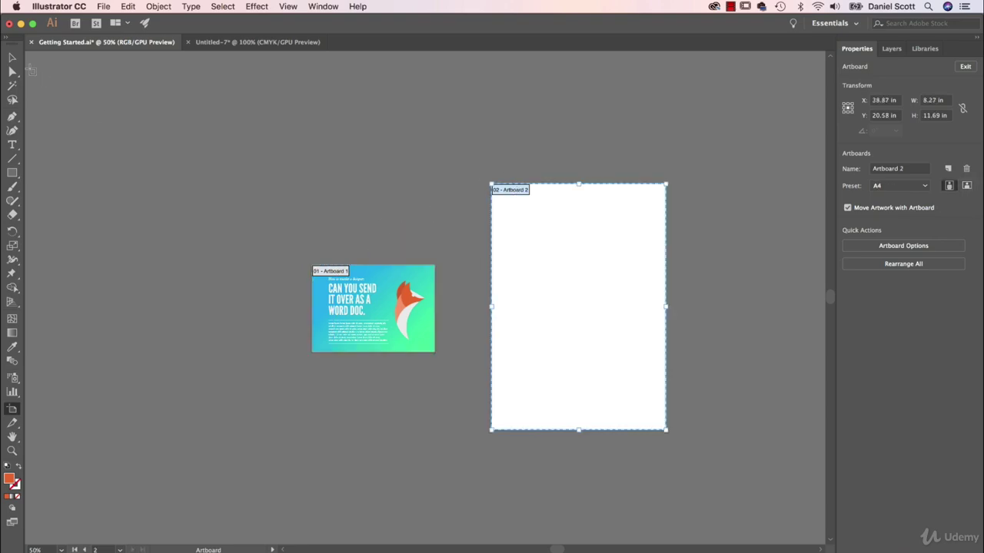
Leave artboard editing with the Selection tool, select the fox's orange head shape and try moving it on its own.
left_click(13, 57)
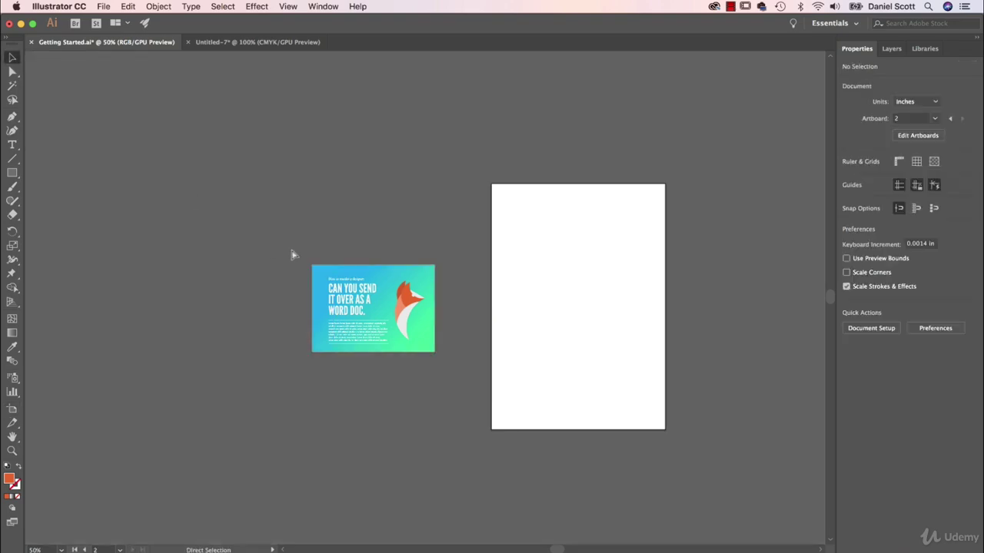
key("super+plus")
key("super+plus")
key("super+plus")
key("super+plus")
key("space")
left_click_drag(327, 231, 423, 181)
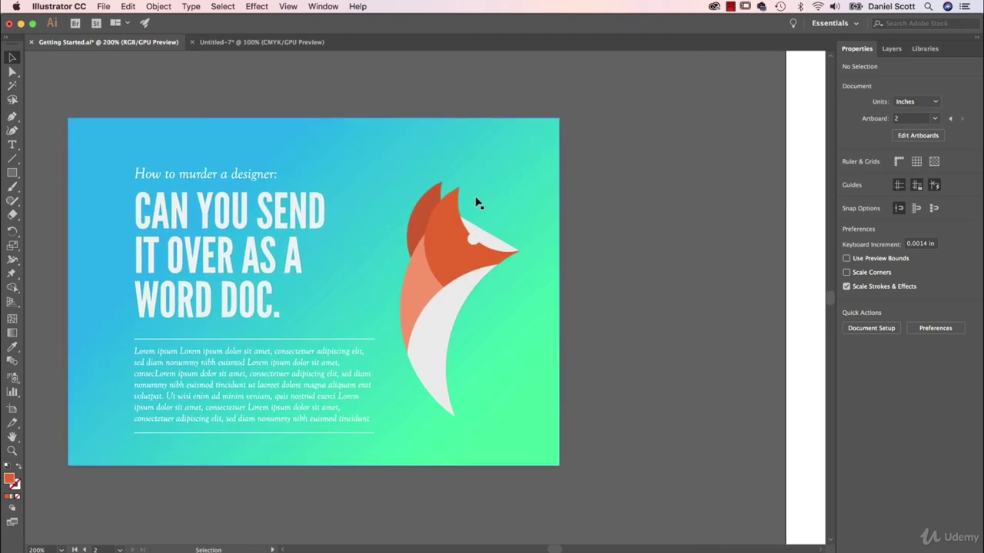
left_click(445, 238)
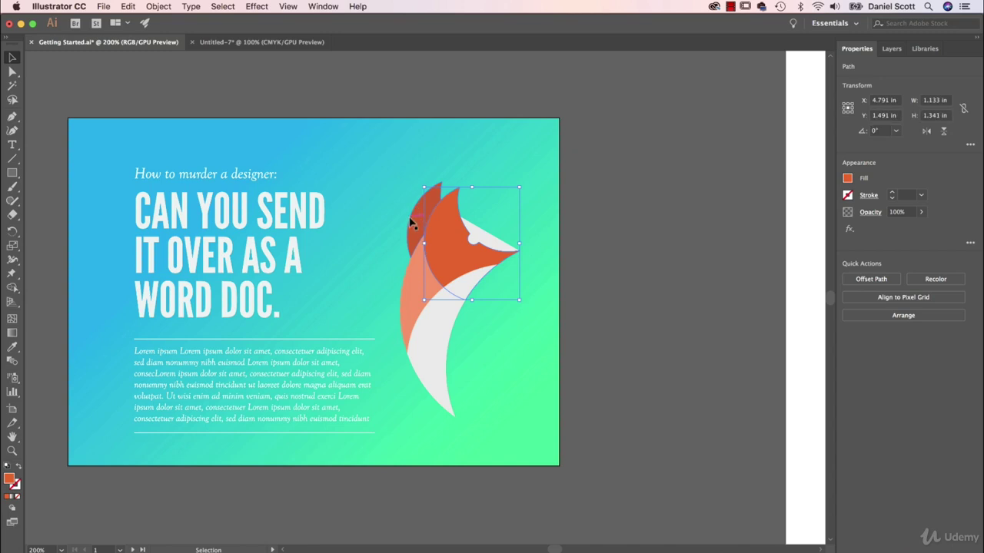
mouse_move(455, 246)
left_mouse_down()
mouse_move(507, 229)
mouse_move(455, 246)
left_mouse_up()
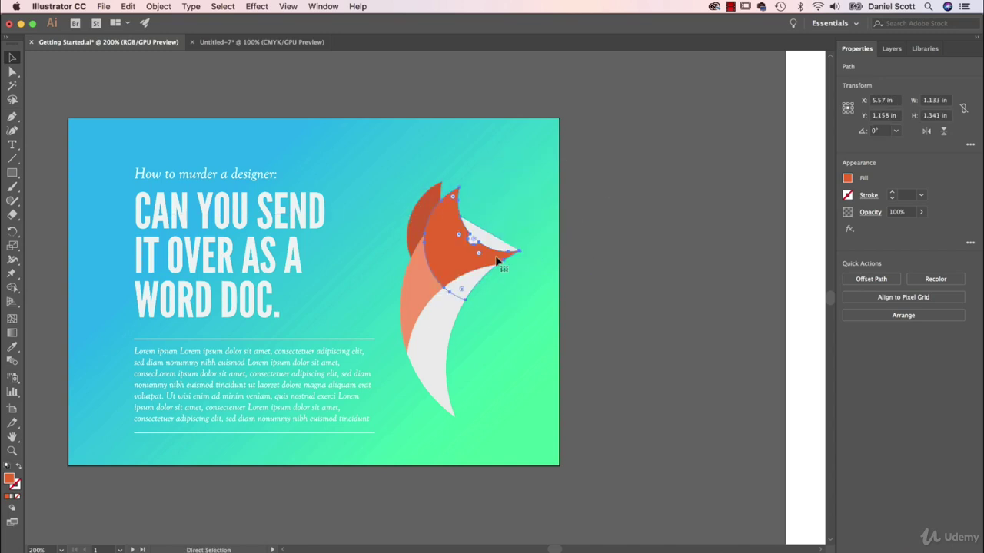
Group the fox's head, ear, back and white chest shapes, and move the group off Artboard 1 to about X 6.66 in, Y 2.41 in.
left_click(414, 240, "shift")
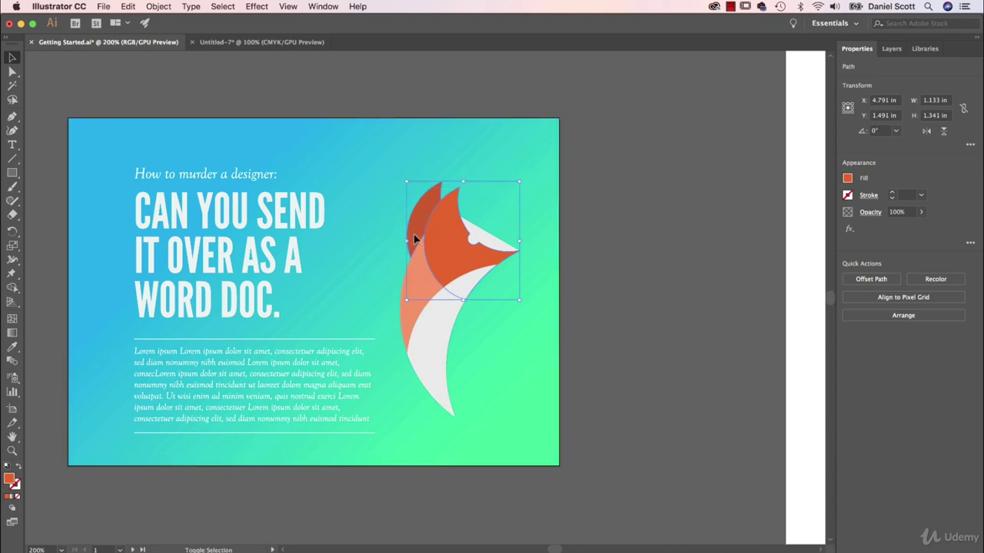
left_click(406, 323, "shift")
left_click(432, 344, "shift")
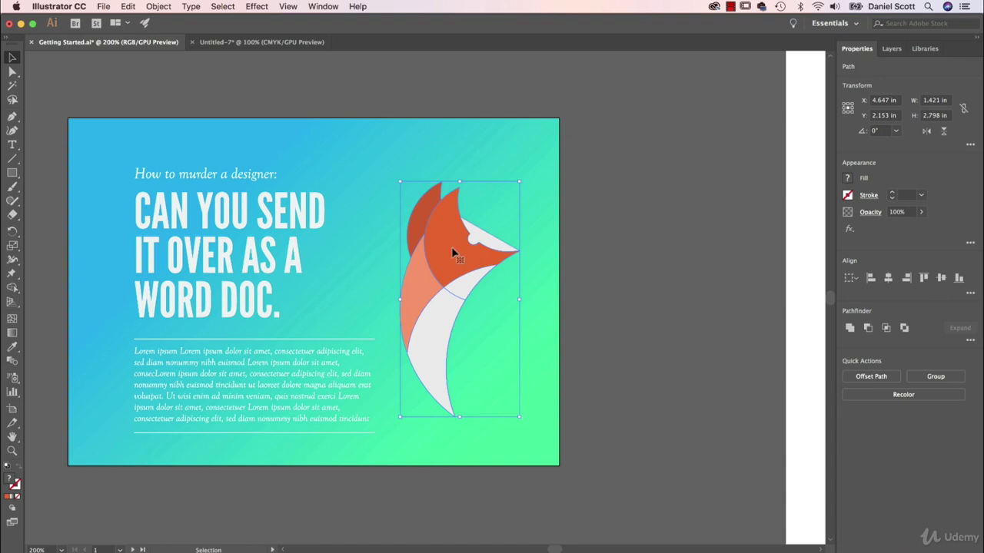
left_click(158, 6)
left_click(213, 51)
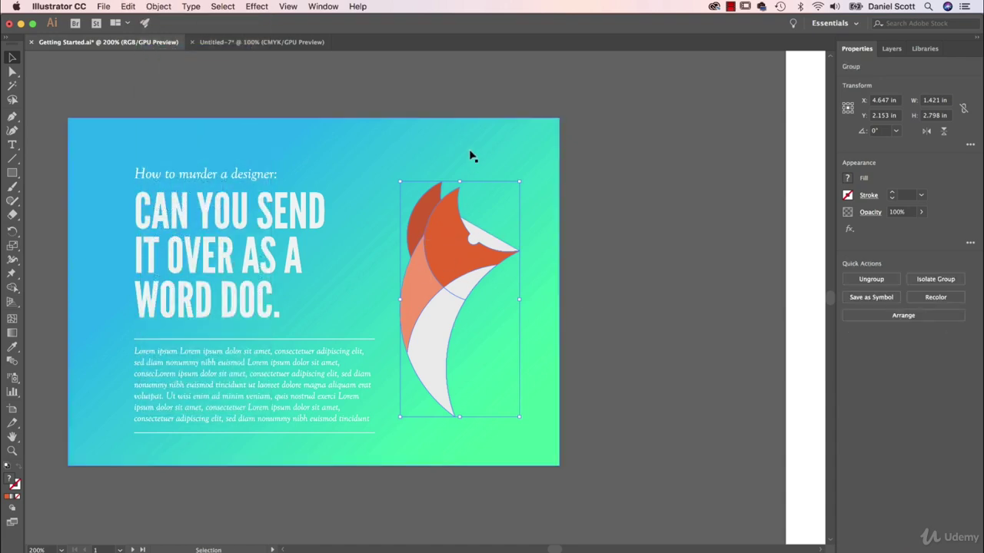
left_click(519, 252)
left_click_drag(520, 252, 632, 269)
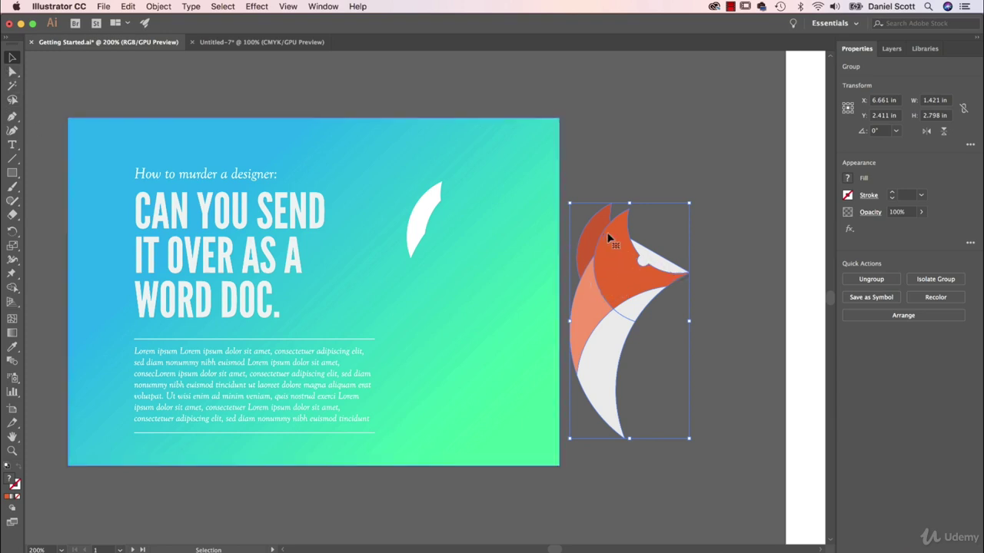
Isolate the fox group, move its orange head shape alone to about X 7.11 in, Y 1.63 in, and undo the move.
double_click(623, 264)
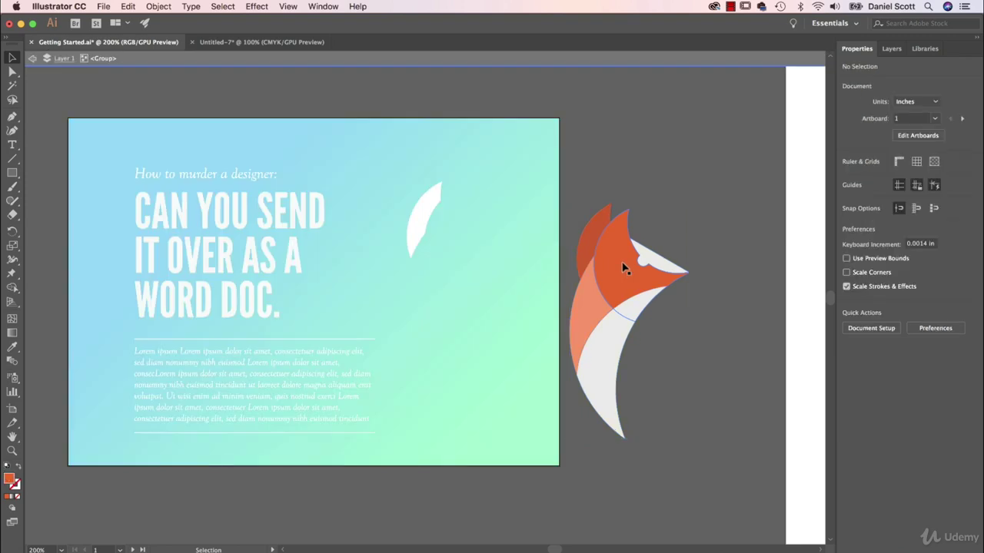
left_click_drag(427, 181, 374, 254)
left_click(609, 303)
left_click_drag(623, 275, 649, 265)
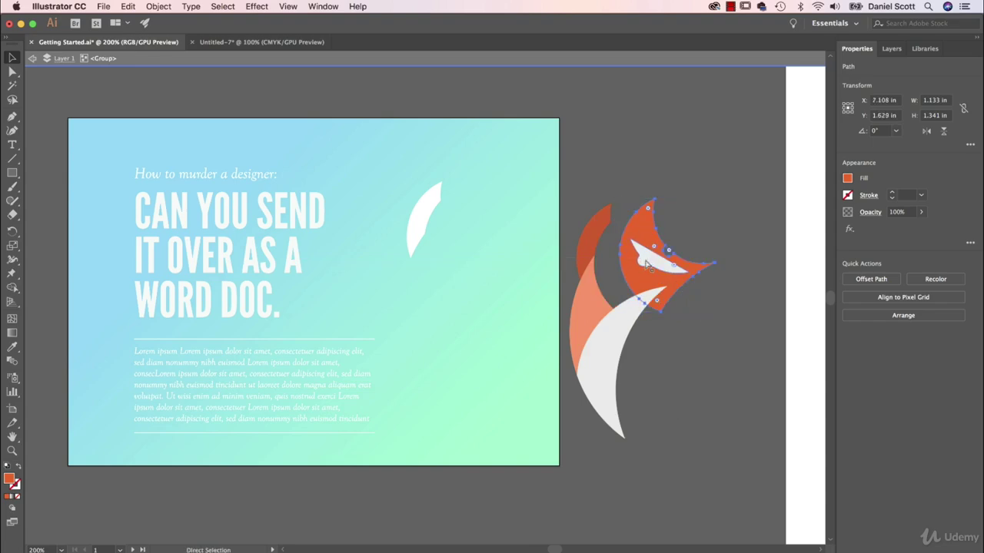
key("super+z")
key("v")
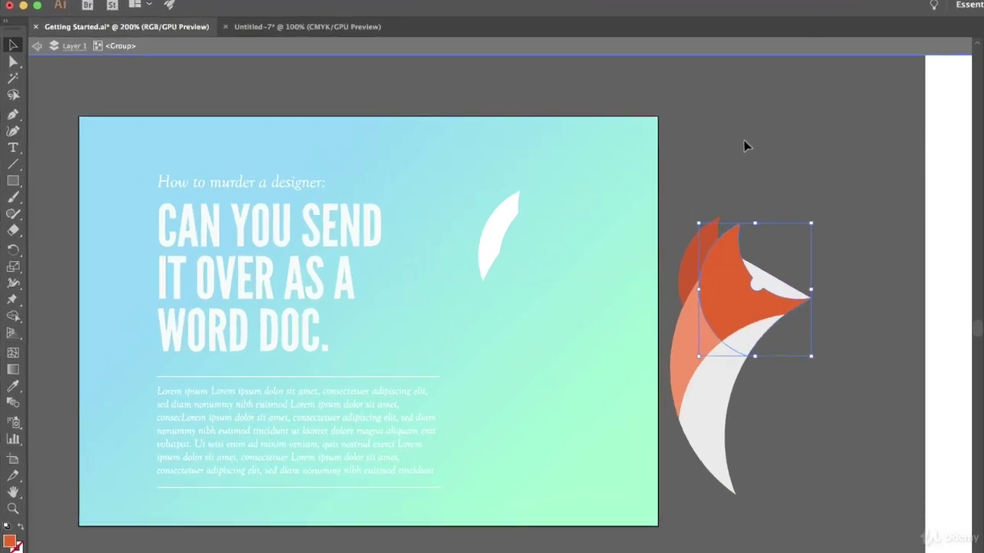
Step out of the isolated fox group to Layer 1 and try selecting artwork outside the fox, starting with the white crescent shape.
left_click(631, 143)
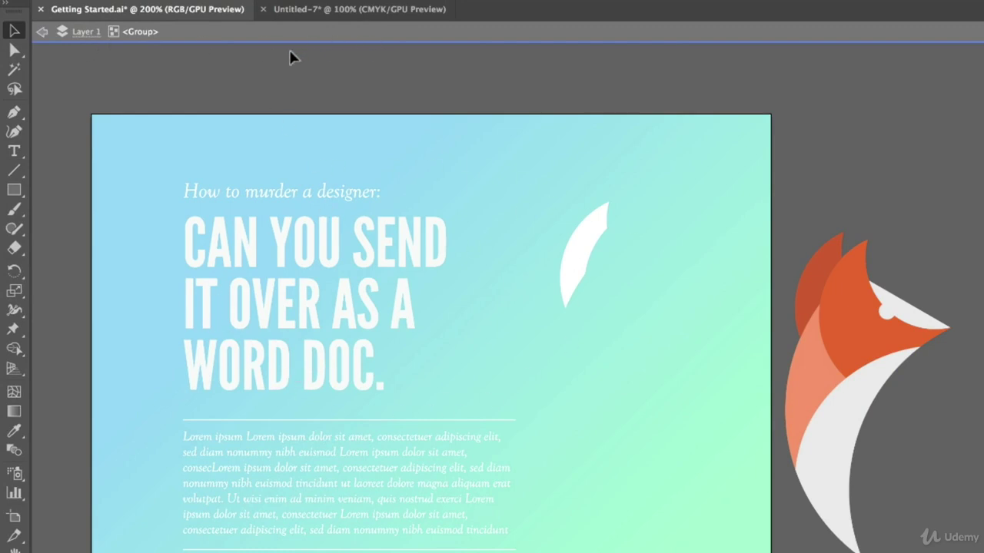
left_click(80, 33)
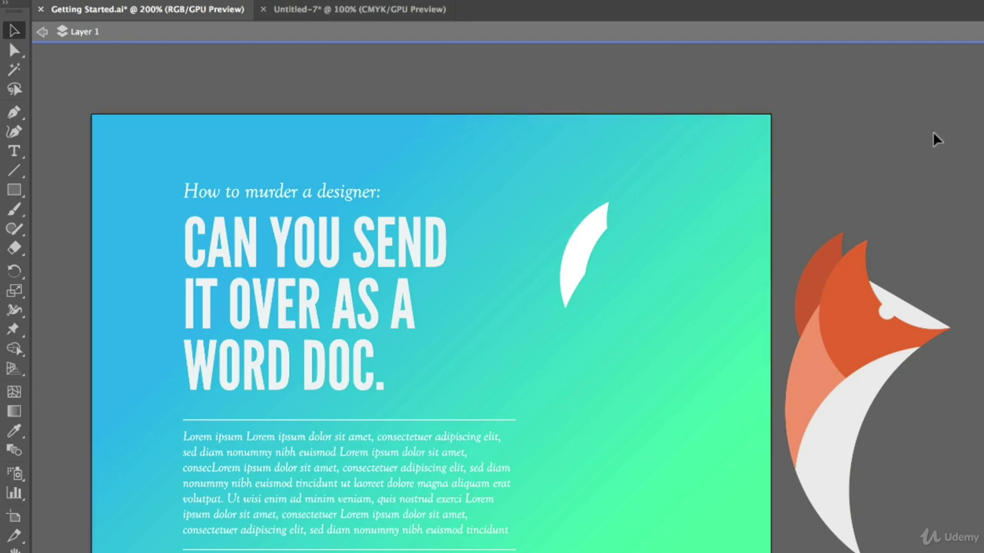
left_click(575, 284)
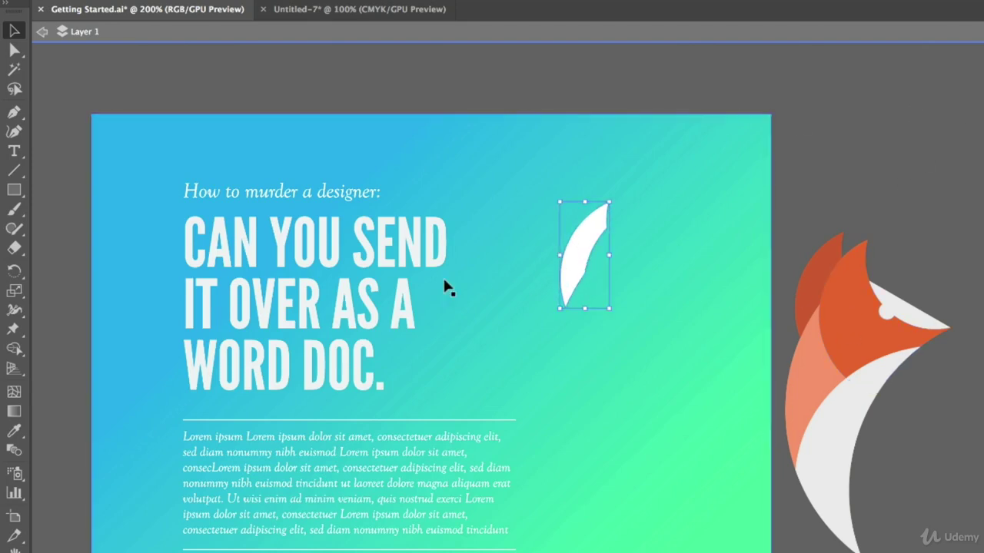
left_click(426, 284)
Isolate the fox group again, try dragging the artwork outside it, and exit isolation mode completely through Layer 1.
left_click(872, 336)
double_click(868, 330)
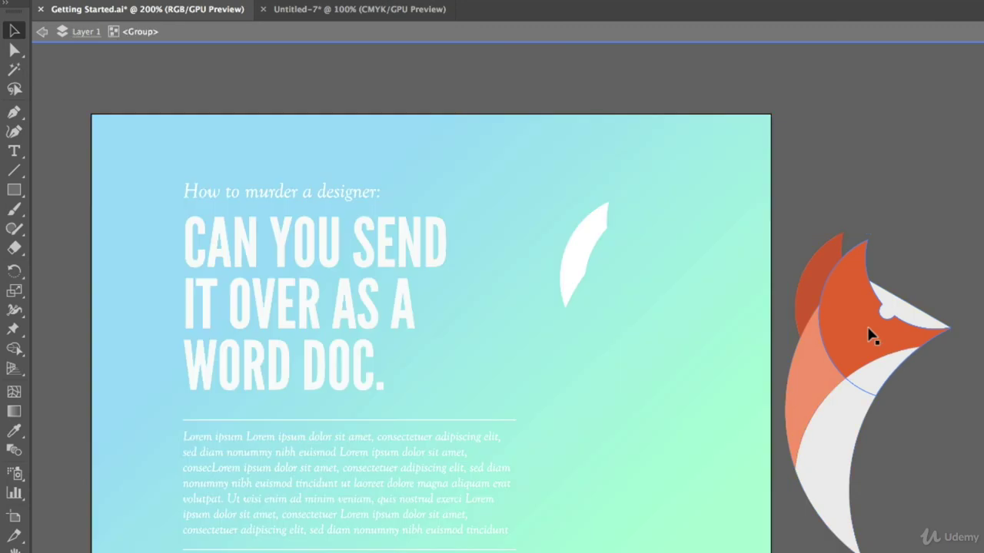
left_click_drag(593, 230, 538, 258)
left_click_drag(485, 208, 443, 326)
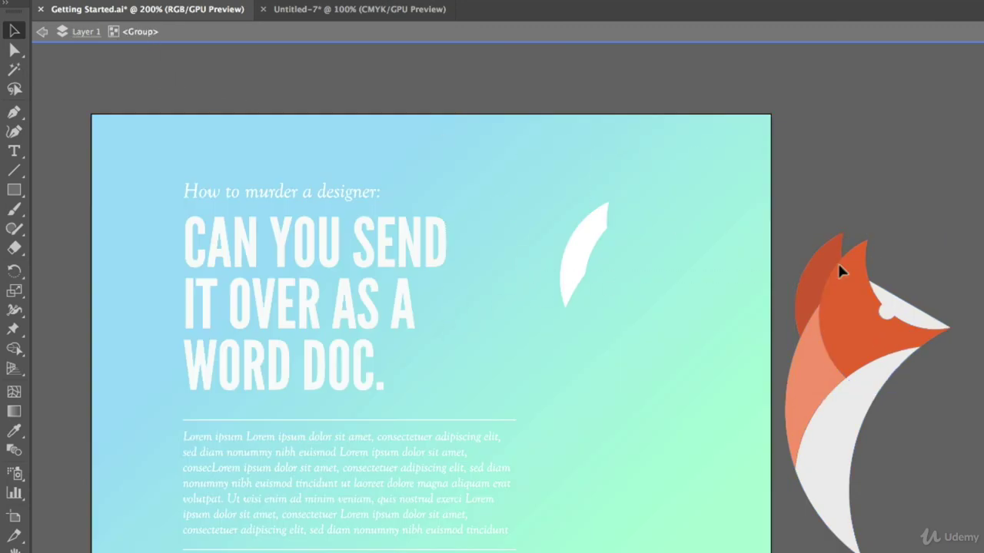
left_click(83, 35)
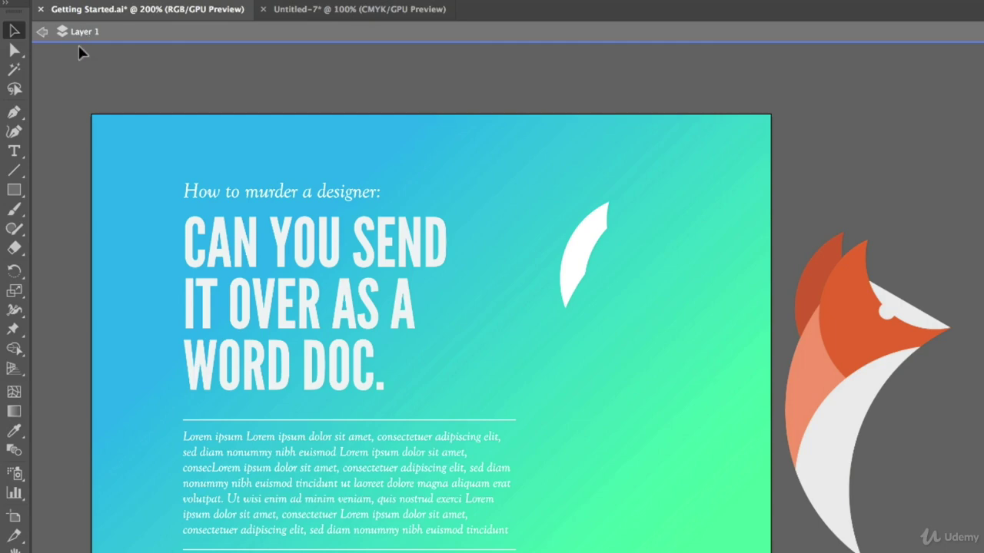
left_click(42, 31)
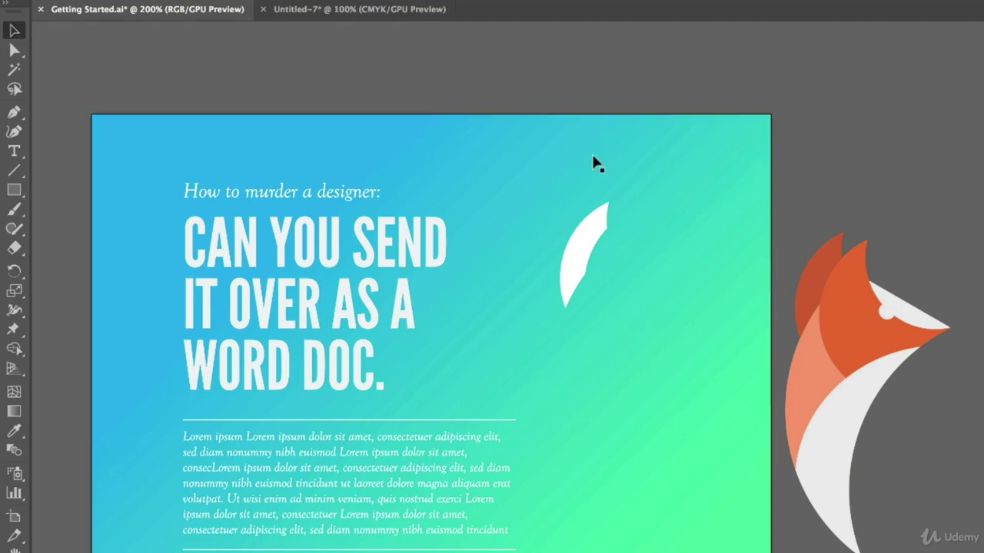